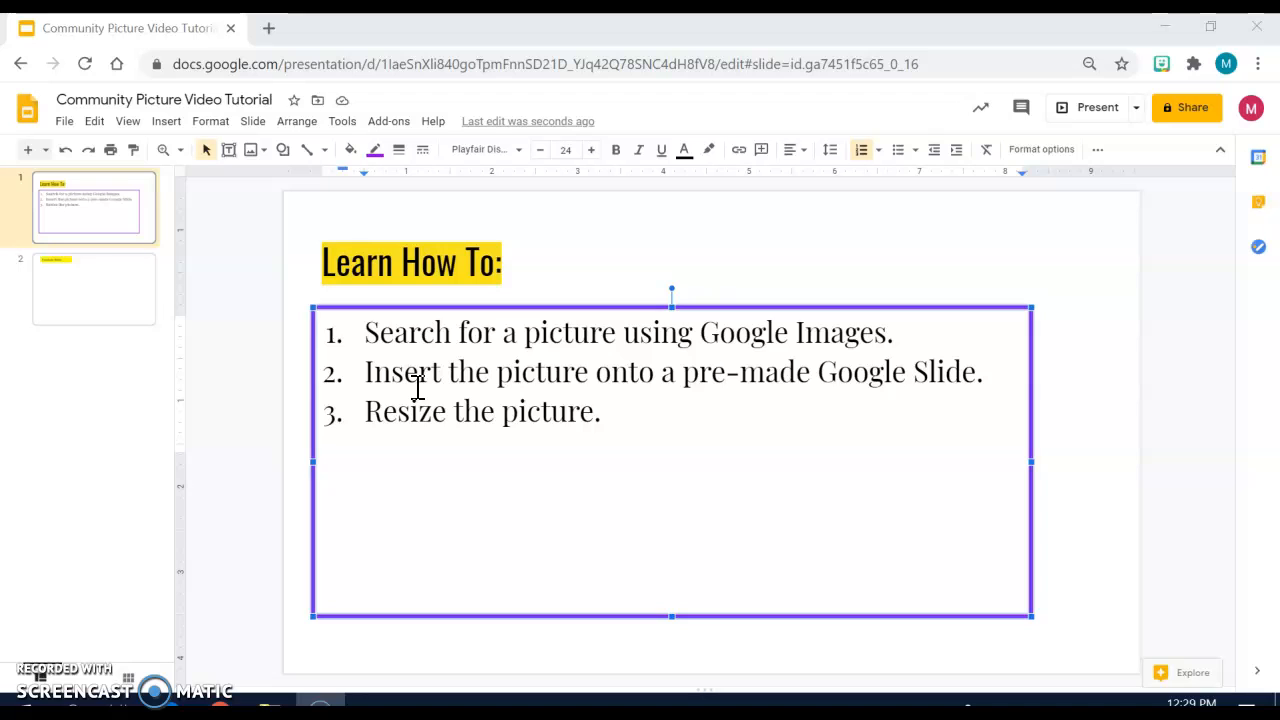
# Step: On the Example Slide, start inserting an image from the web and search for "Trader Joe's"
pyautogui.click(133, 273)
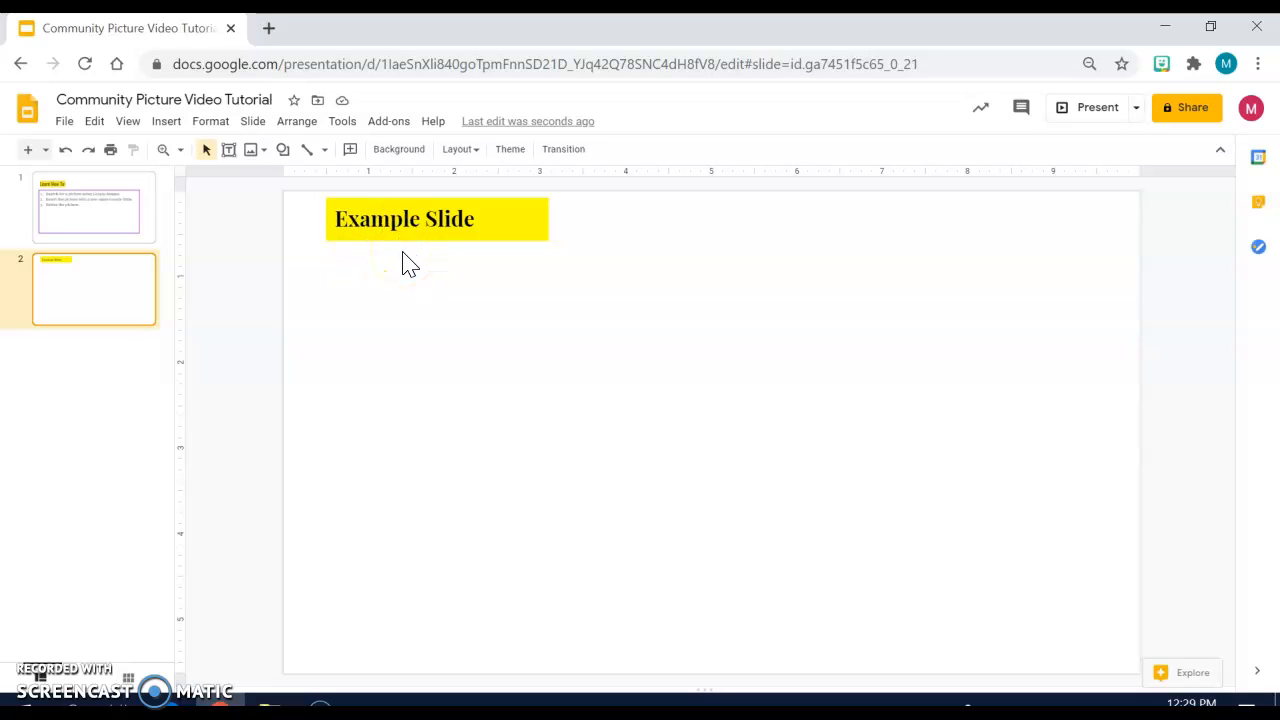
pyautogui.click(166, 122)
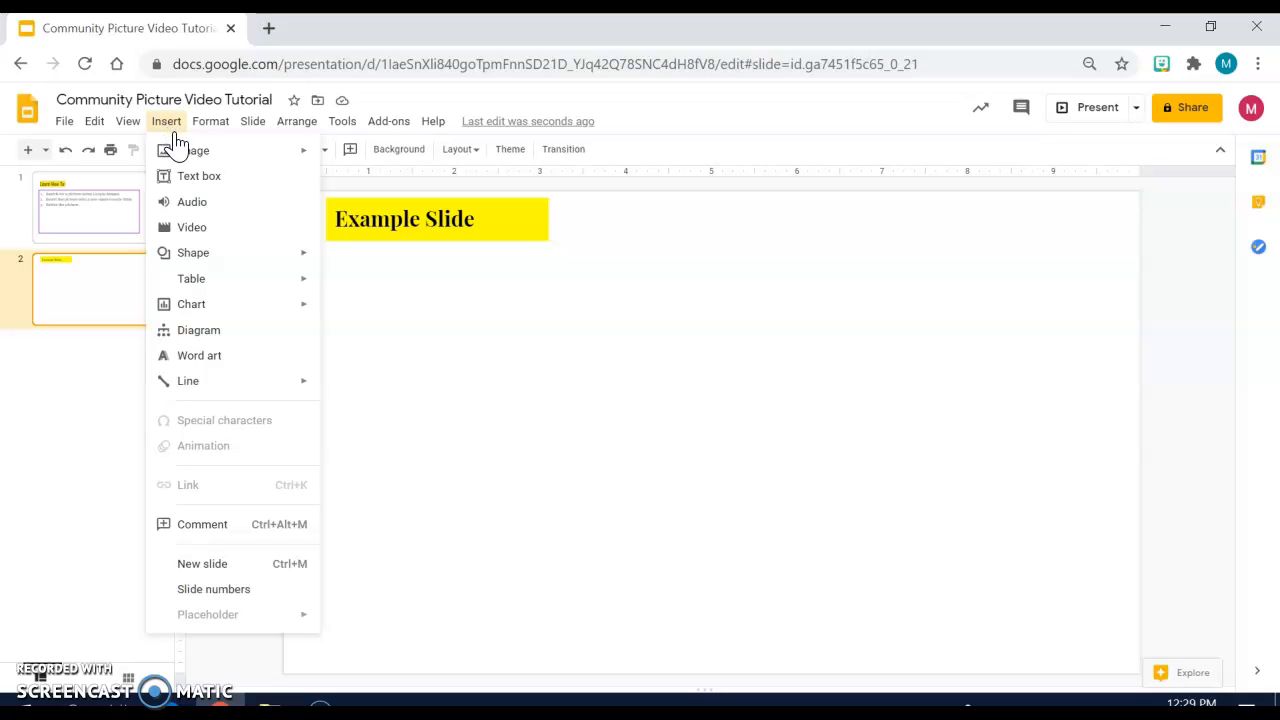
pyautogui.moveTo(193, 160)
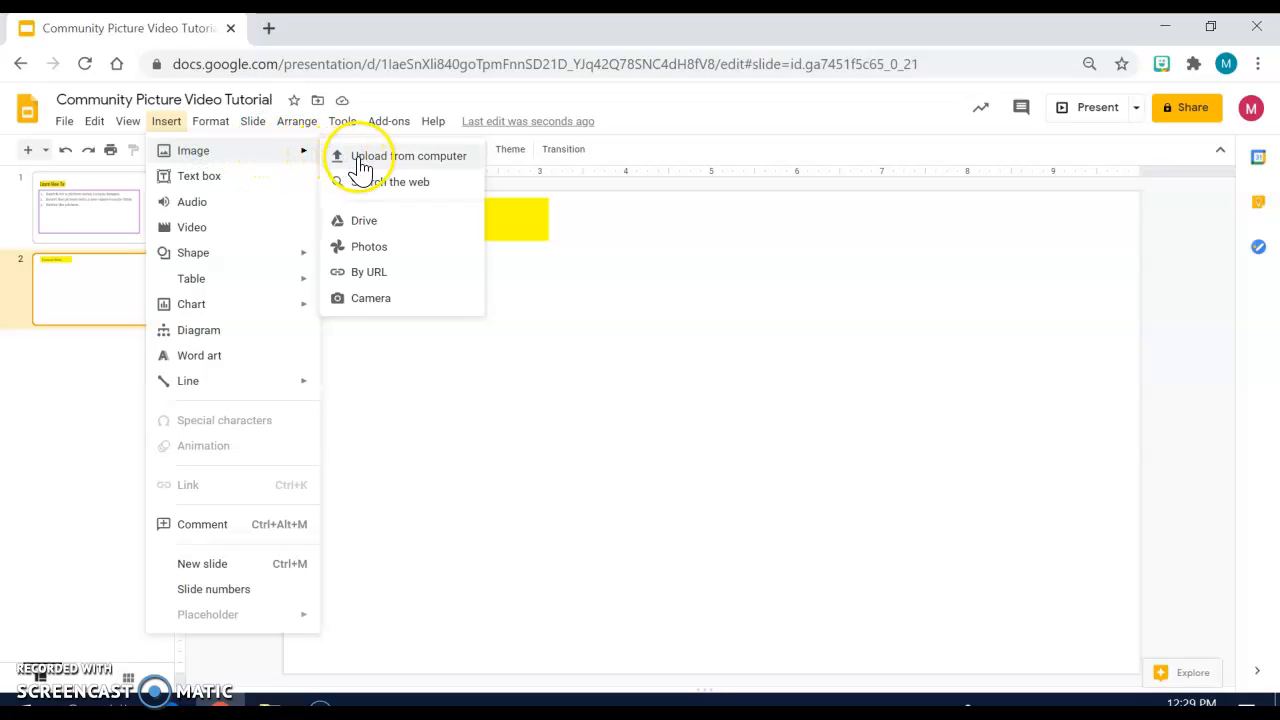
pyautogui.click(438, 194)
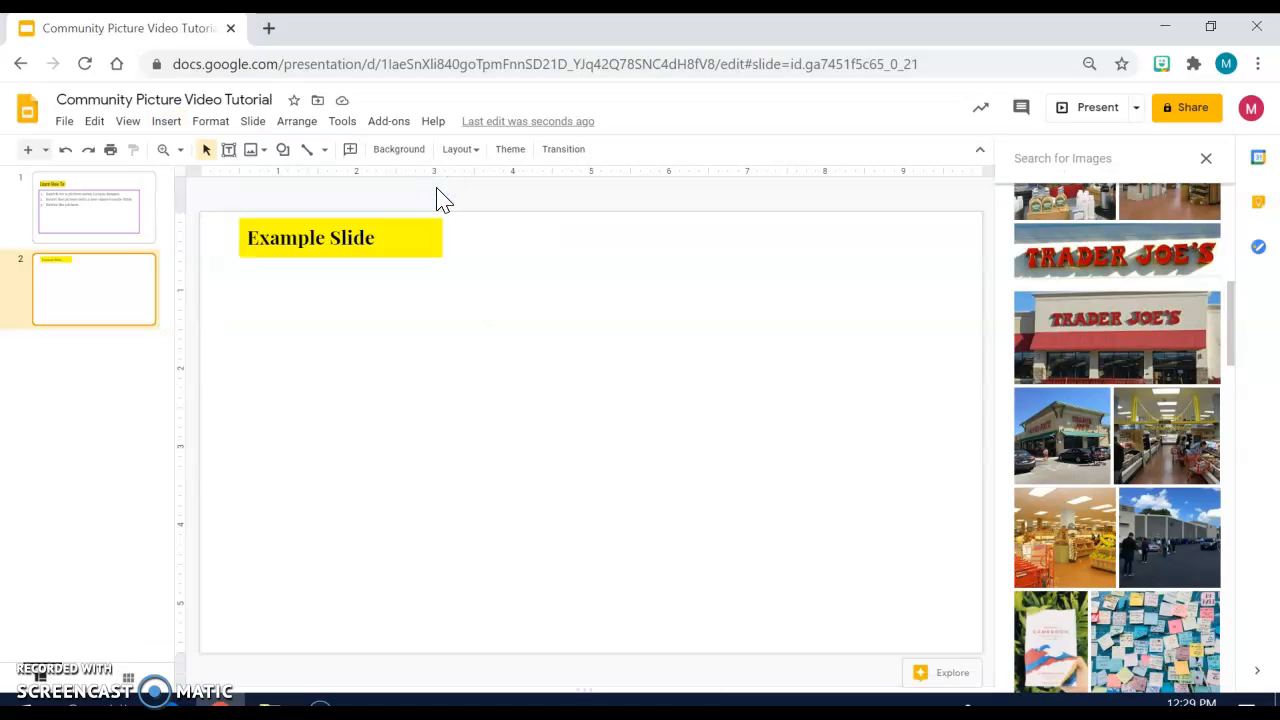
pyautogui.click(1097, 160)
pyautogui.write('Tradr')
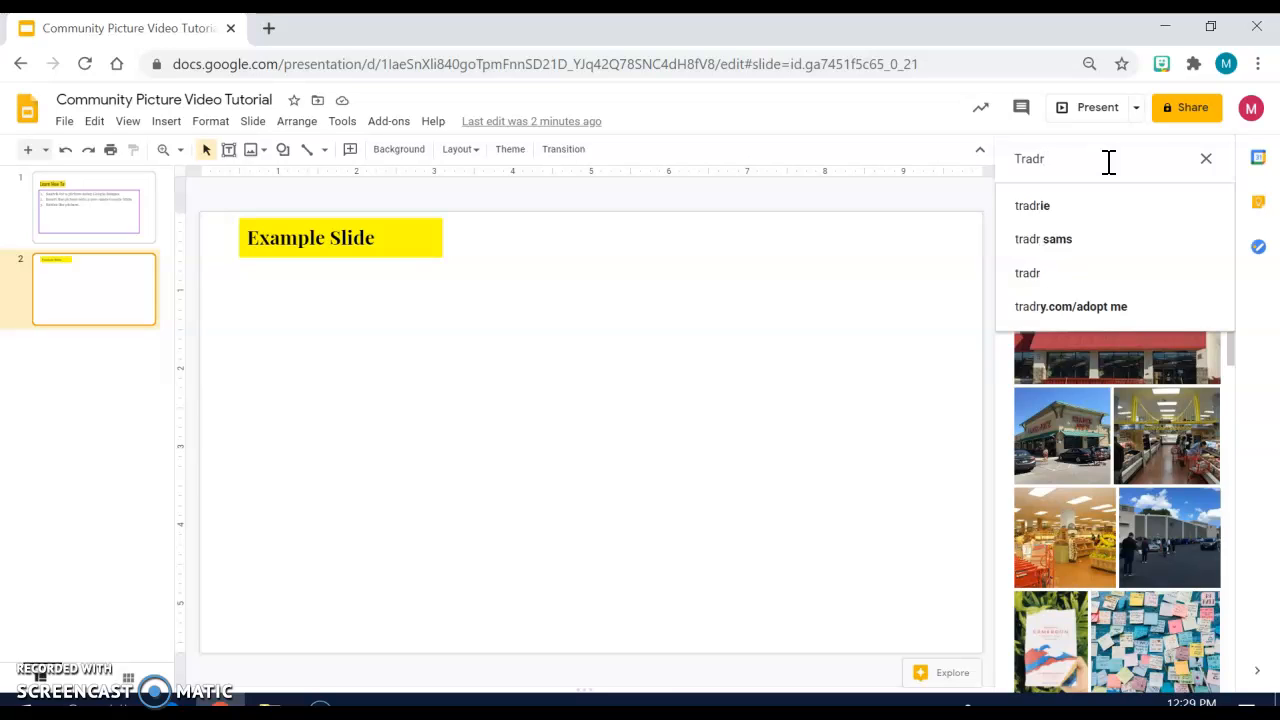
pyautogui.press('BackSpace')
pyautogui.write("er Joe's")
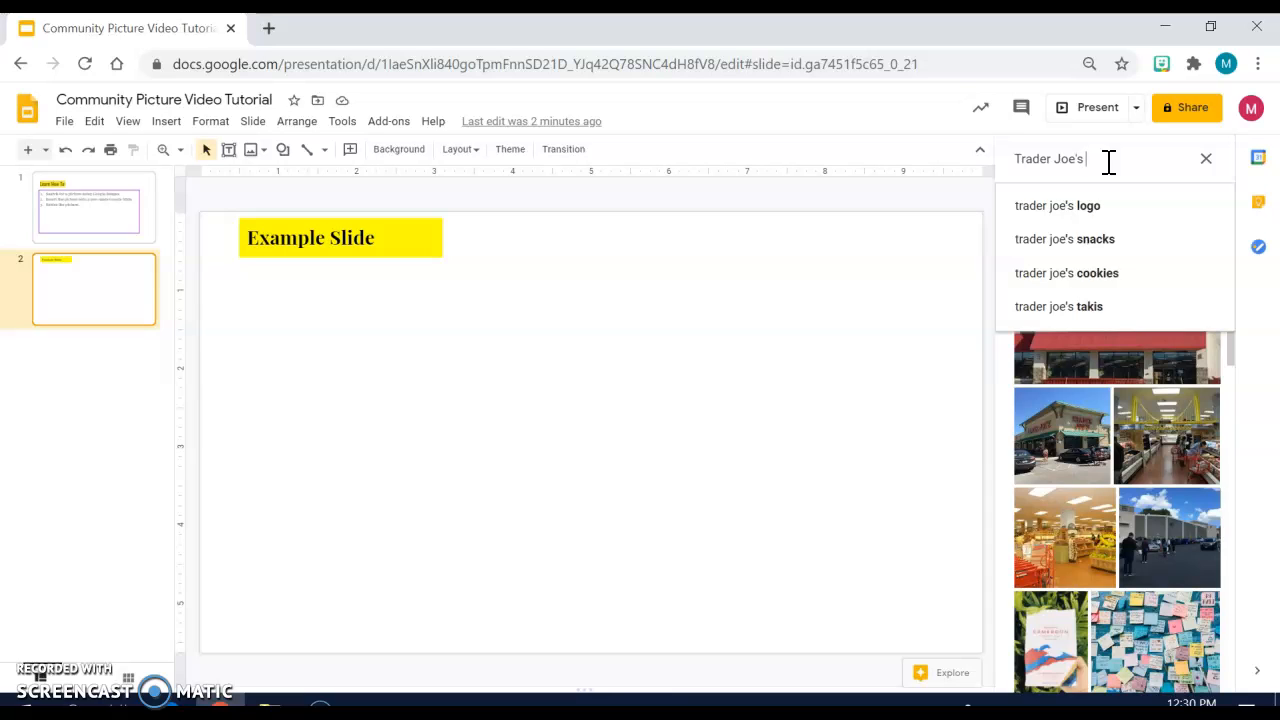
pyautogui.press('Return')
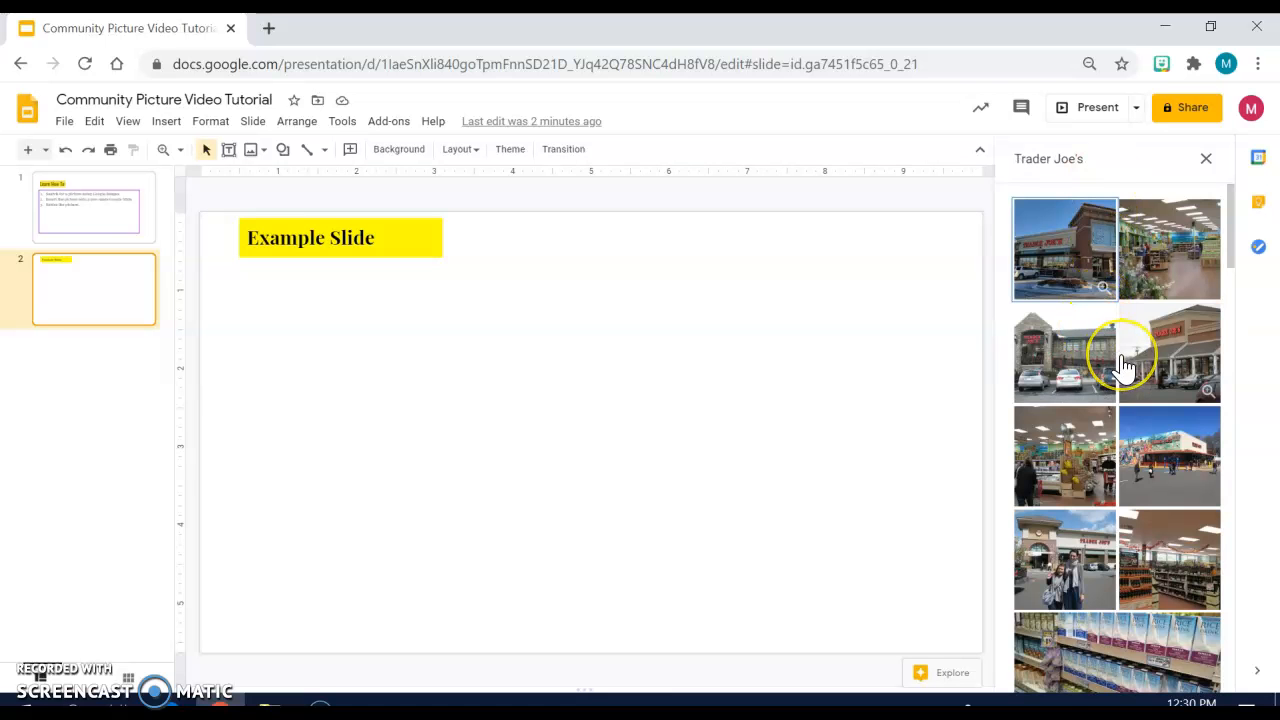
# Step: Insert the Trader Joe's storefront photo with the red awning from the image results onto the Example Slide
pyautogui.scroll(-1, 1125, 367)
pyautogui.scroll(-3, 1125, 367)
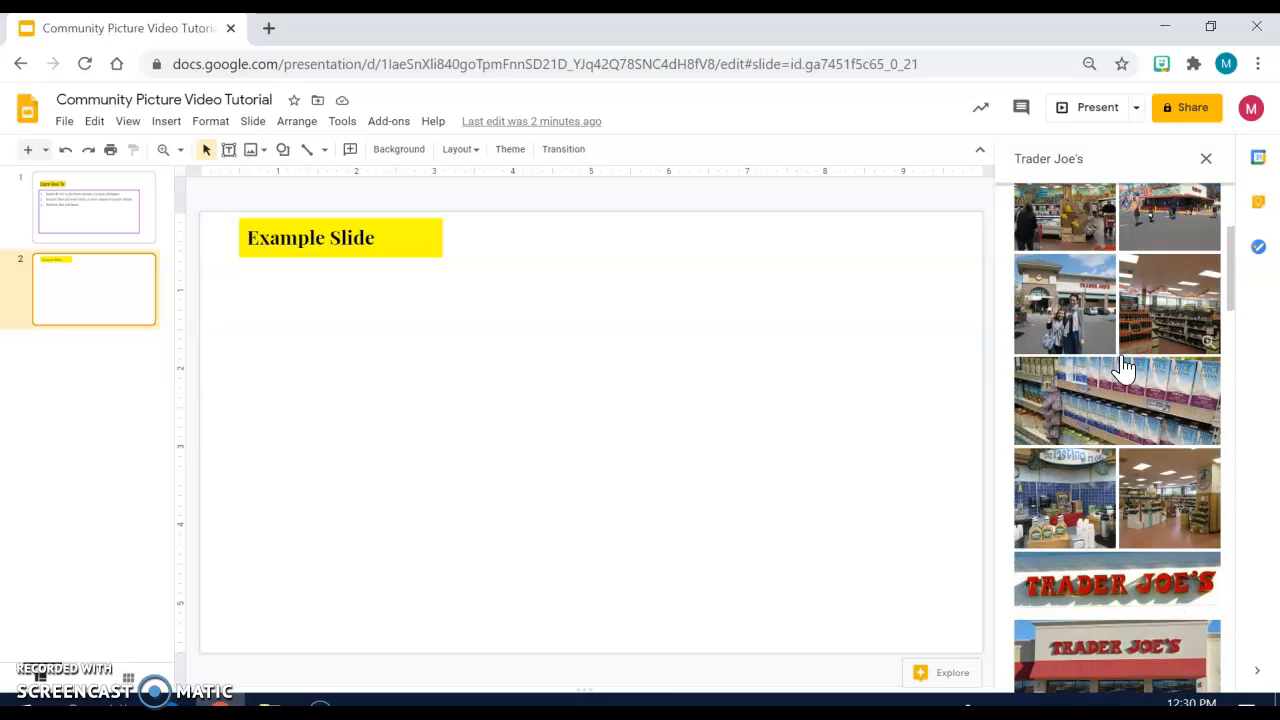
pyautogui.scroll(-4, 1125, 367)
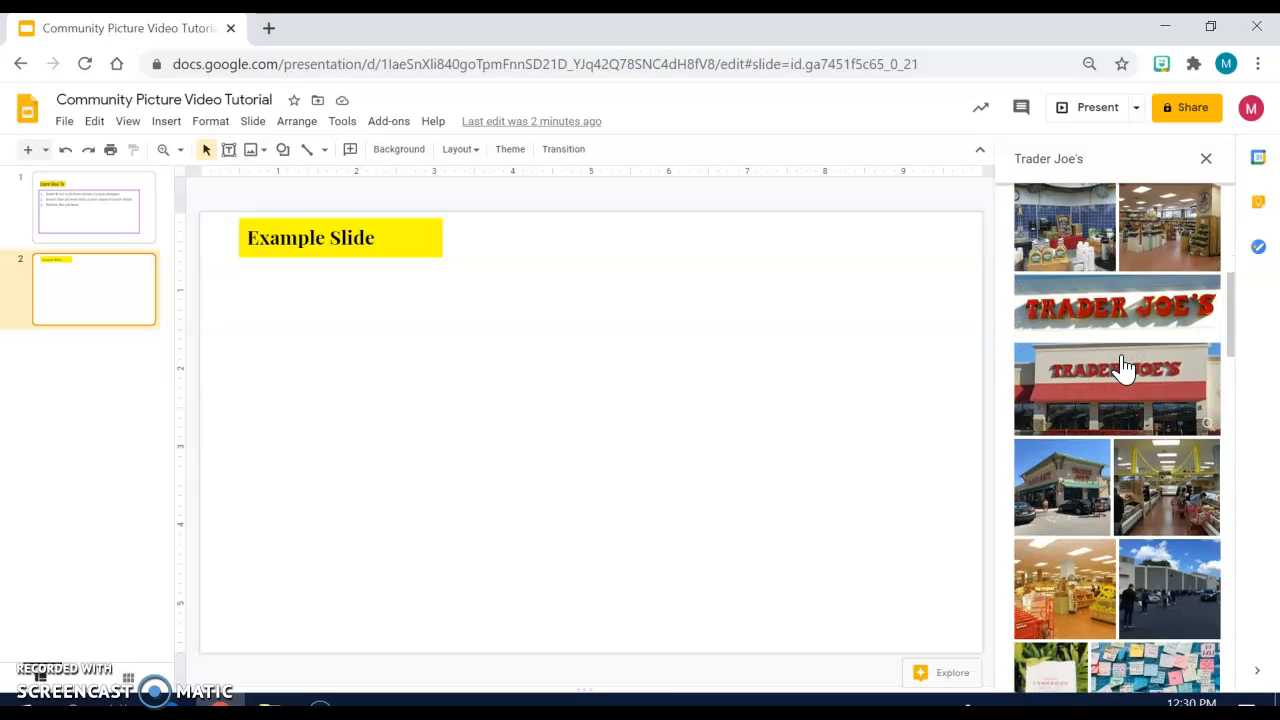
pyautogui.scroll(-6, 1125, 367)
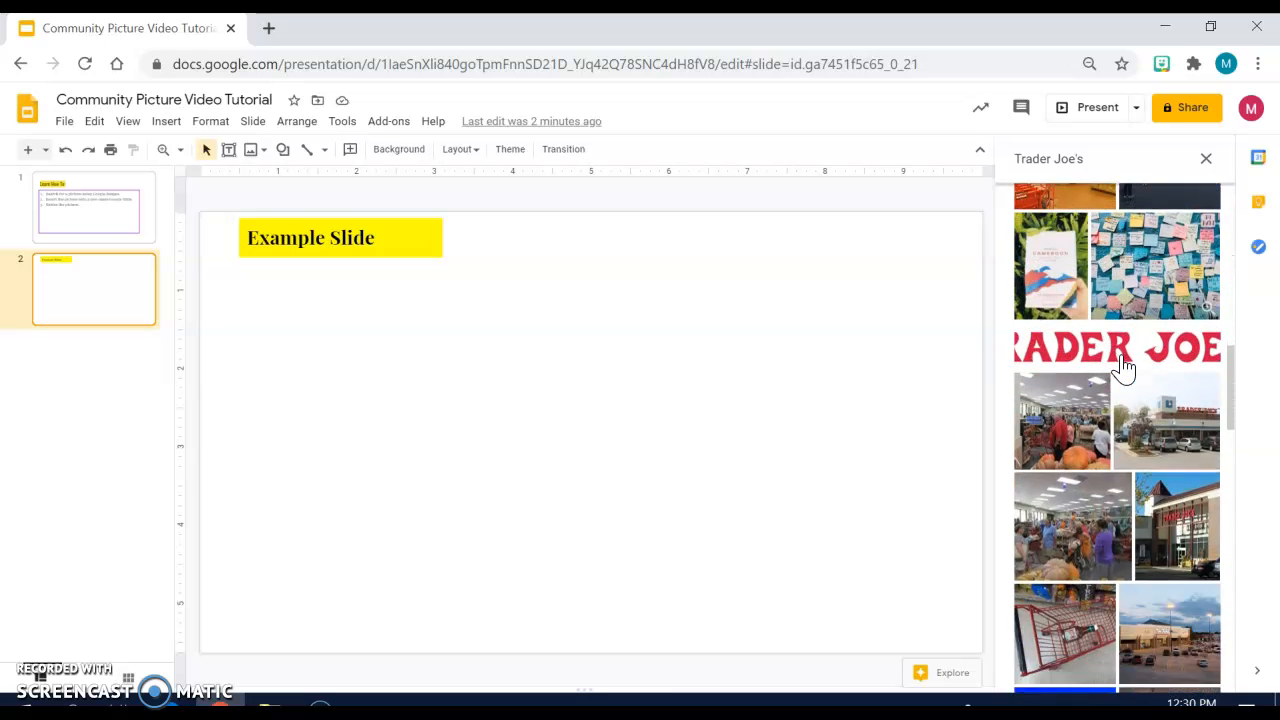
pyautogui.scroll(-7, 1125, 367)
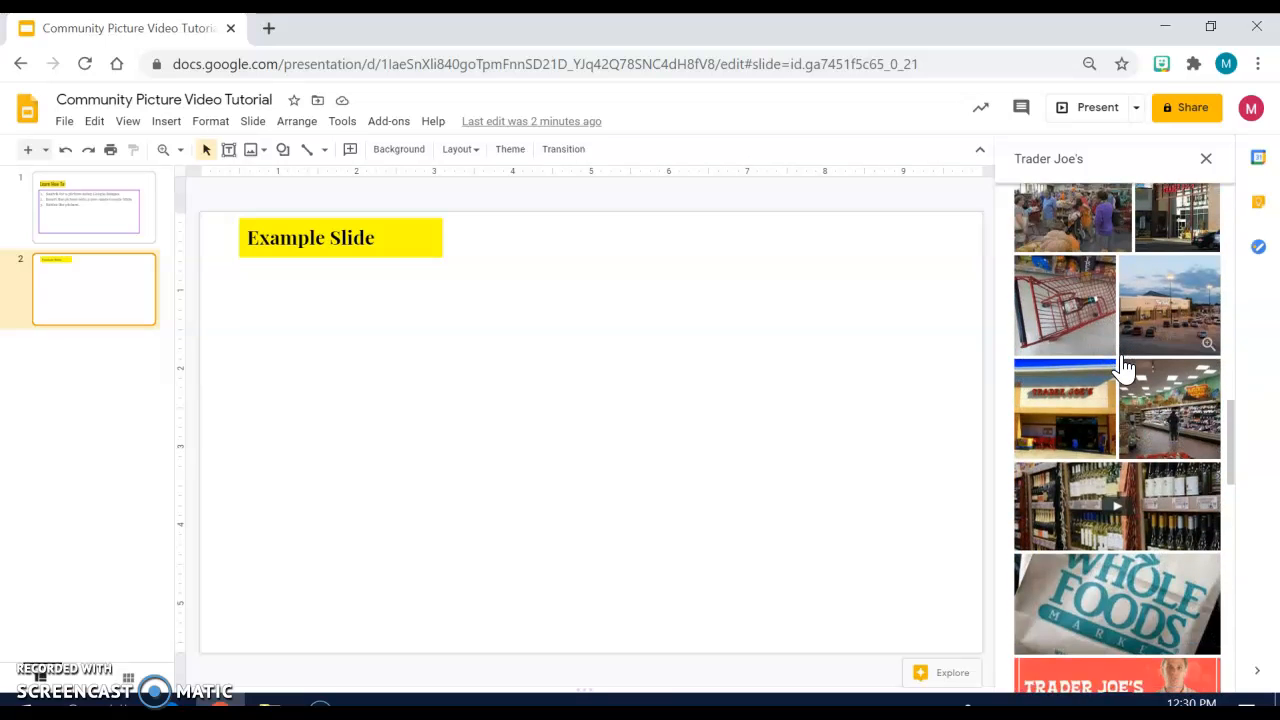
pyautogui.scroll(-9, 1125, 367)
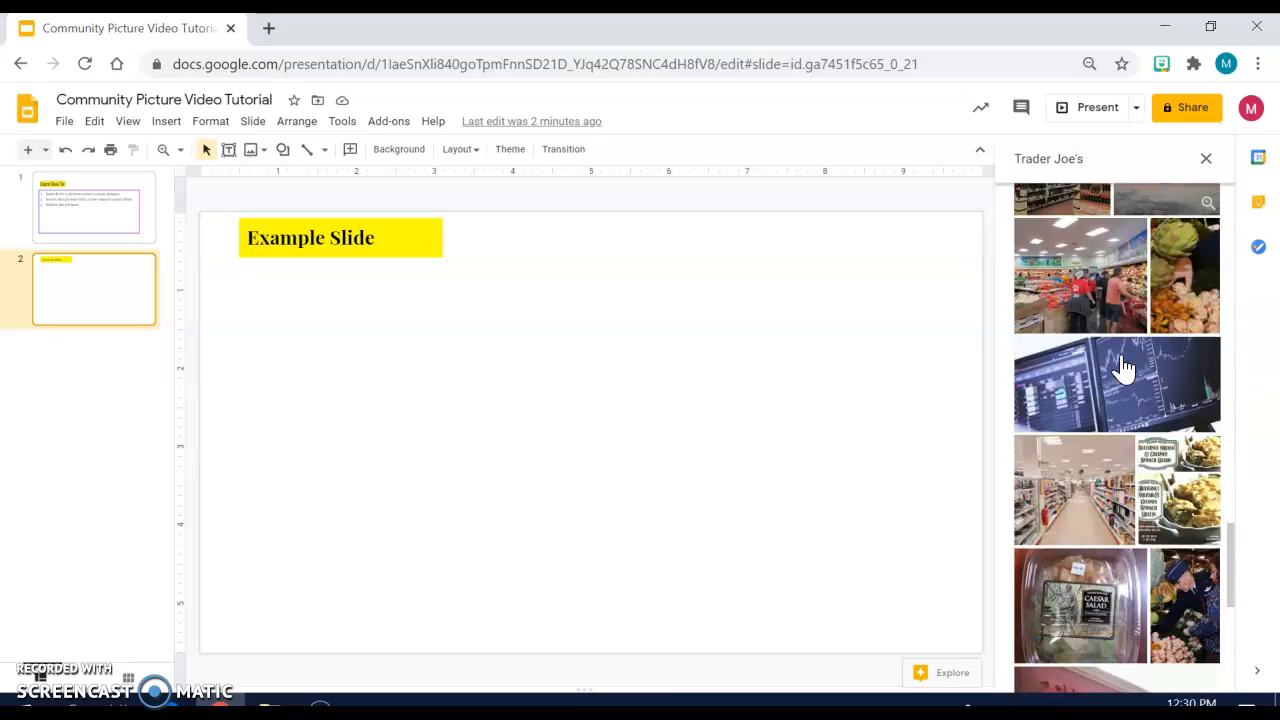
pyautogui.scroll(10, 1125, 367)
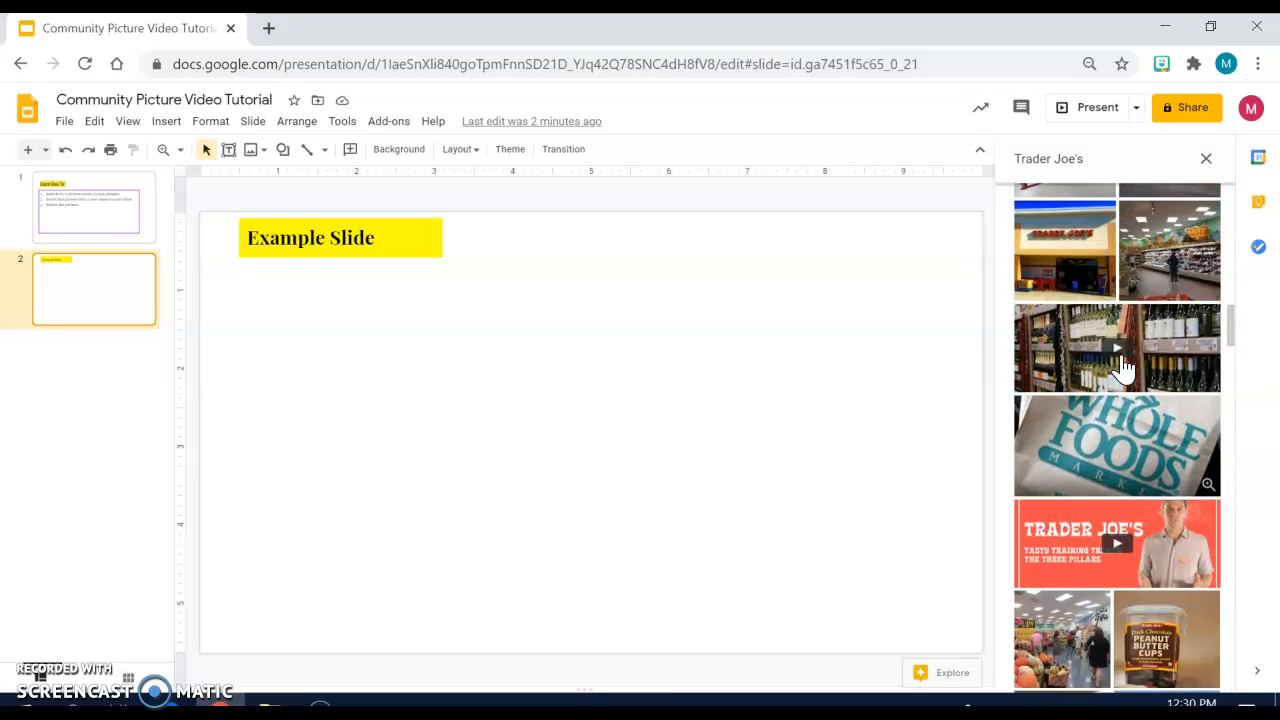
pyautogui.scroll(8, 1125, 367)
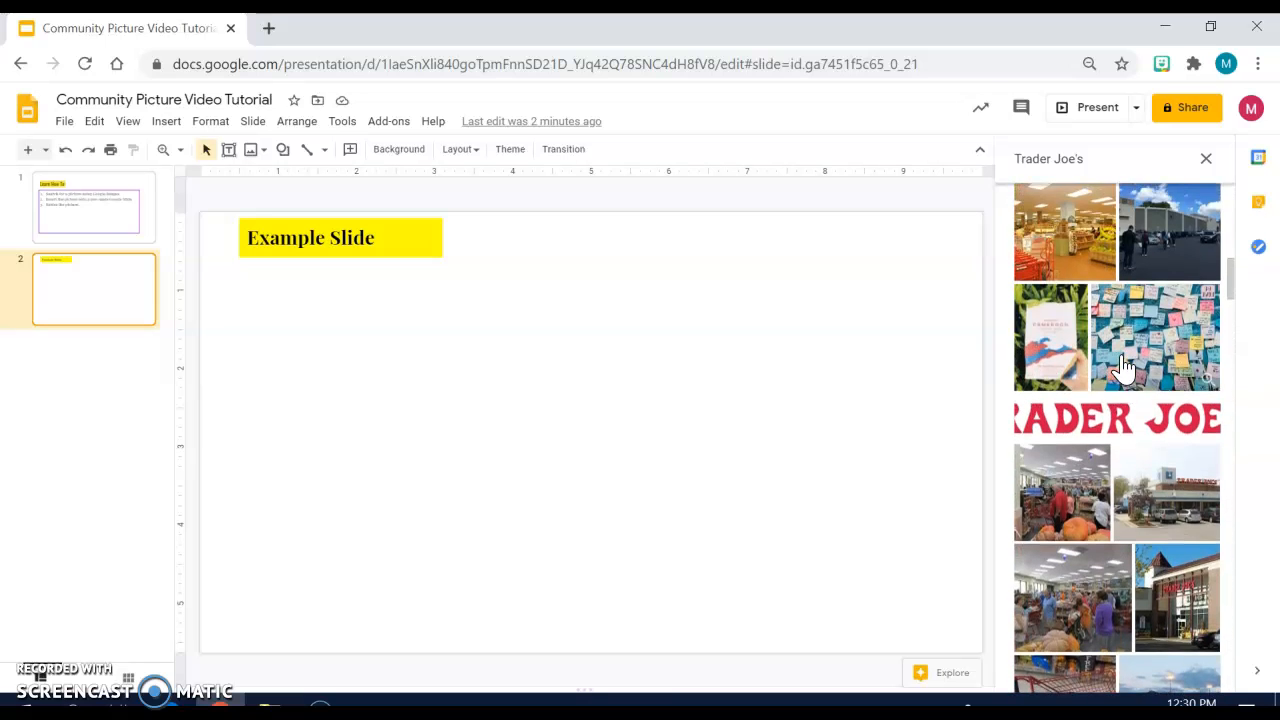
pyautogui.scroll(3, 1125, 367)
pyautogui.click(1110, 362)
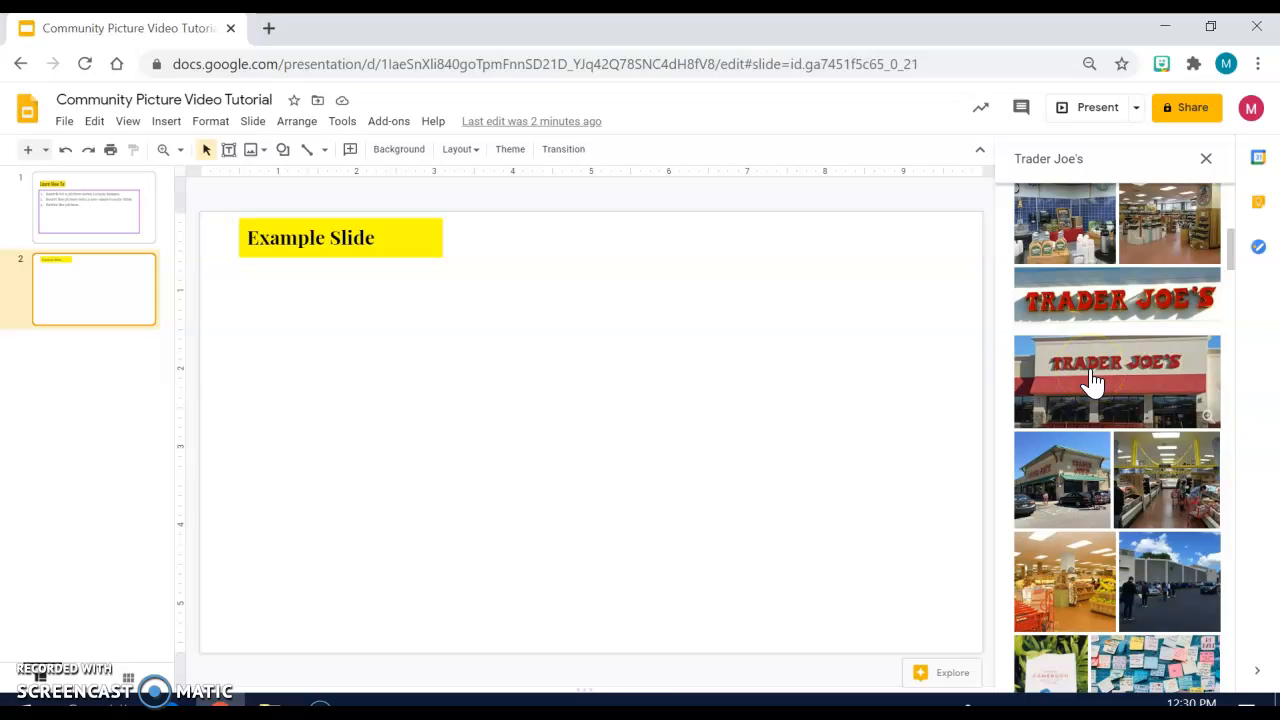
pyautogui.click(1091, 378)
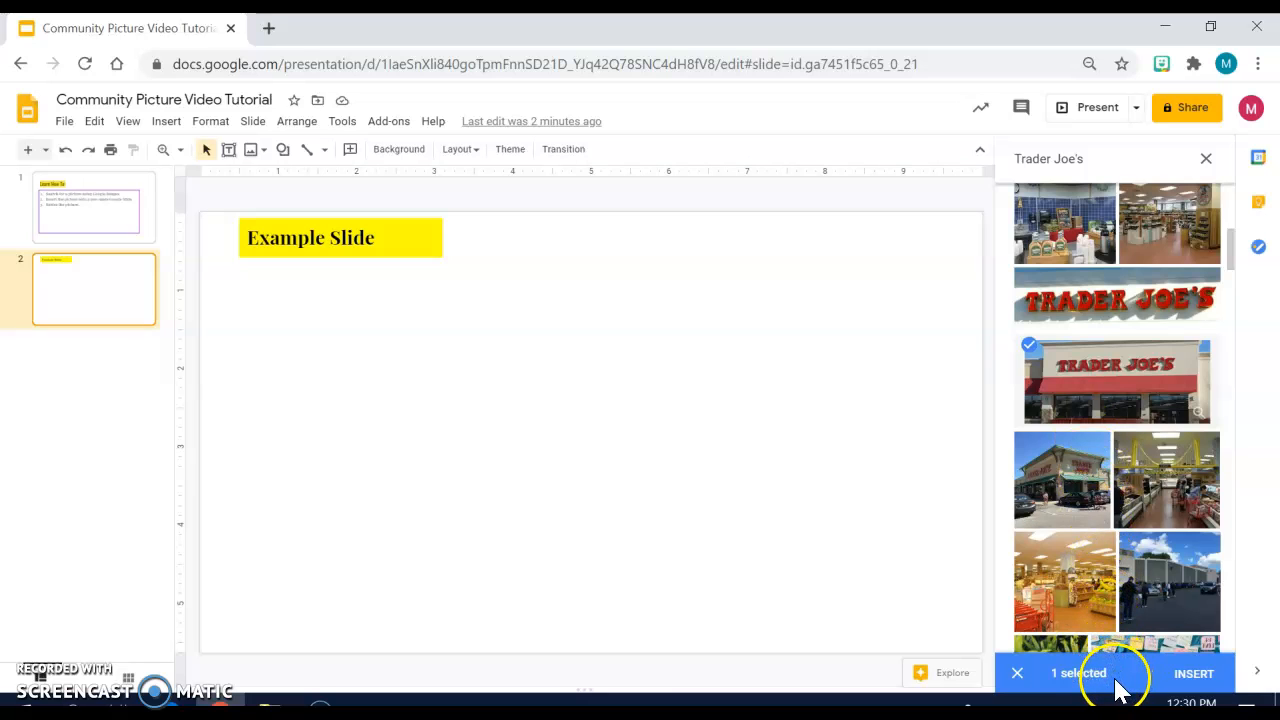
pyautogui.click(1190, 677)
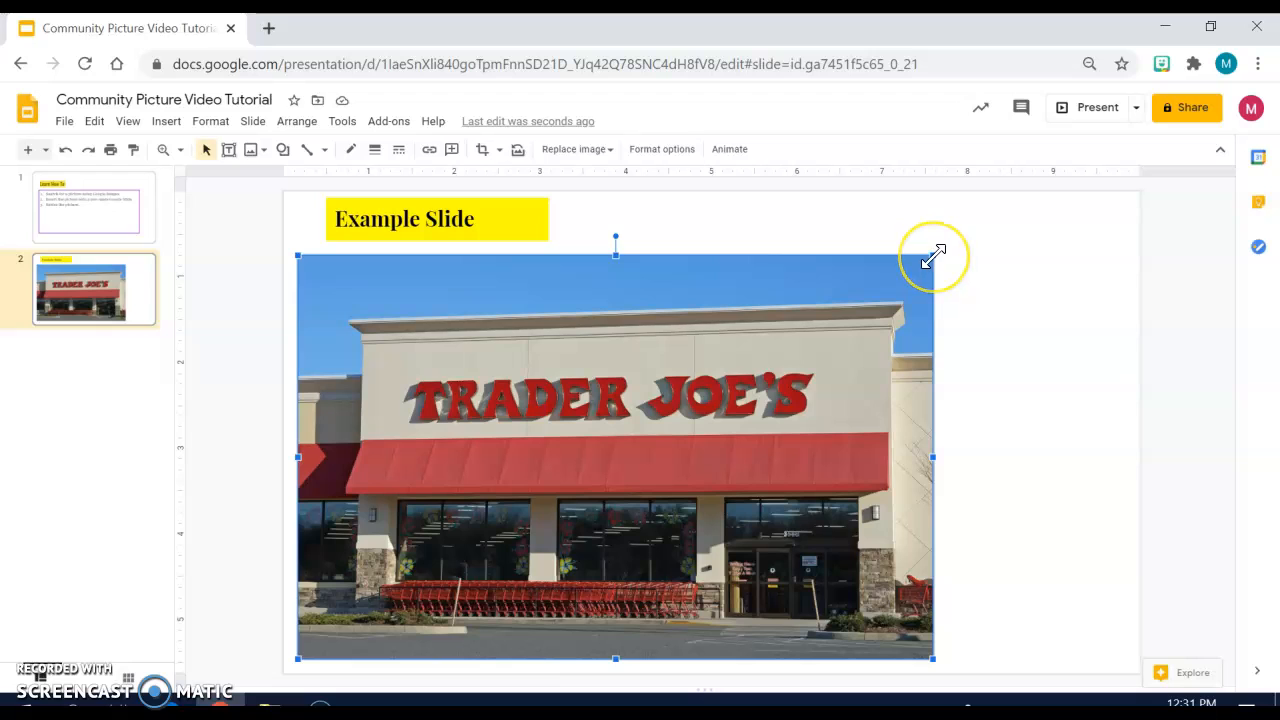
# Step: Resize the storefront picture by its corner and side handles to about 6 inches wide and 4.5 inches high
pyautogui.moveTo(932, 257); pyautogui.dragTo(537, 565)
pyautogui.click(452, 566)
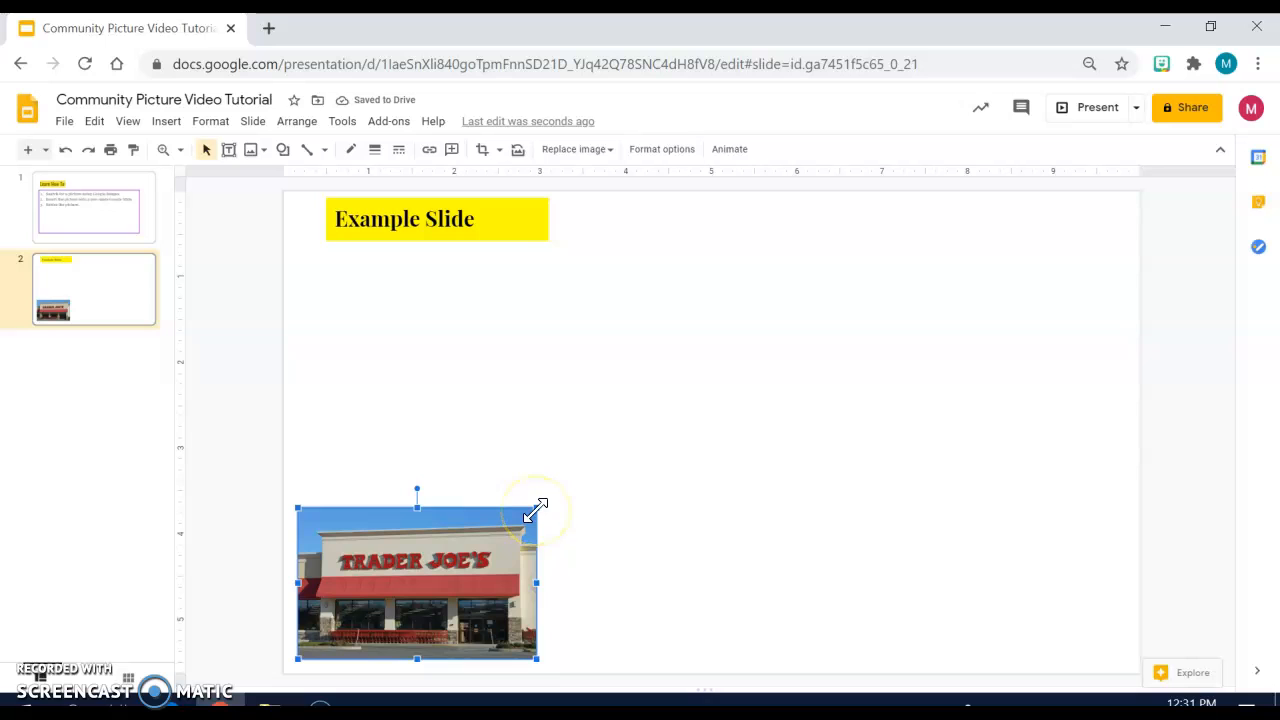
pyautogui.moveTo(535, 510); pyautogui.dragTo(745, 350)
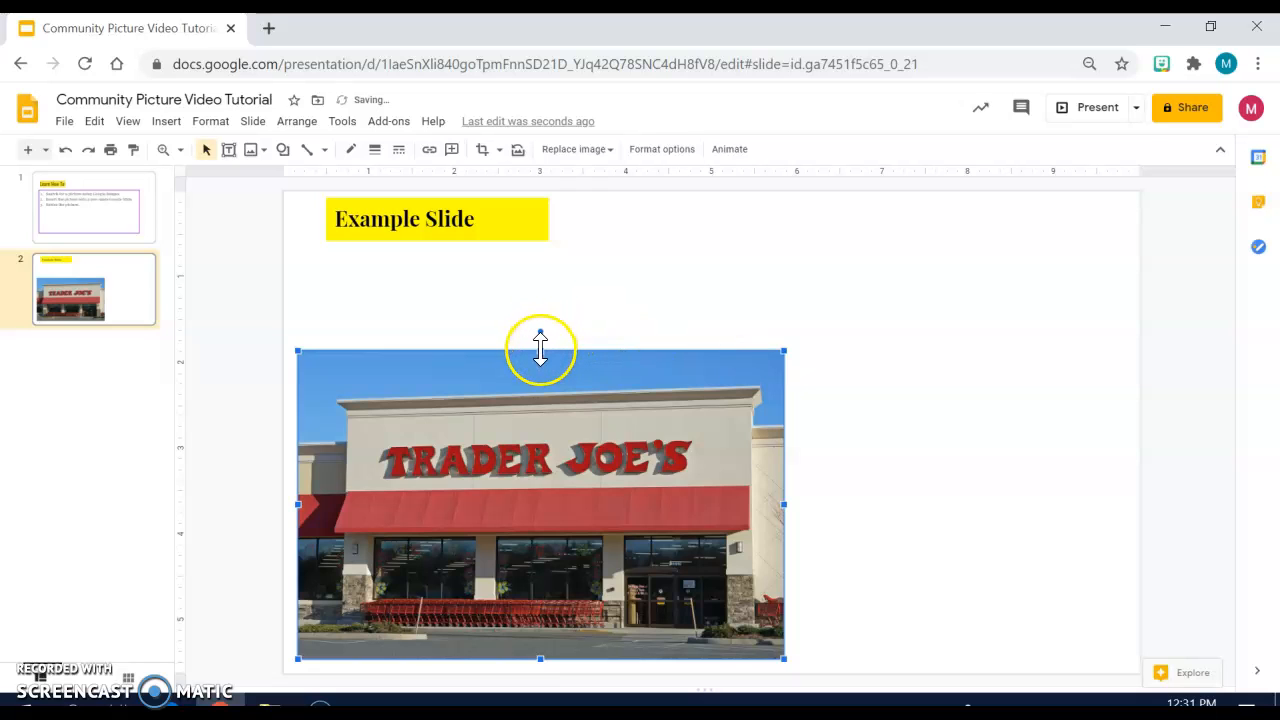
pyautogui.moveTo(540, 348); pyautogui.dragTo(544, 268)
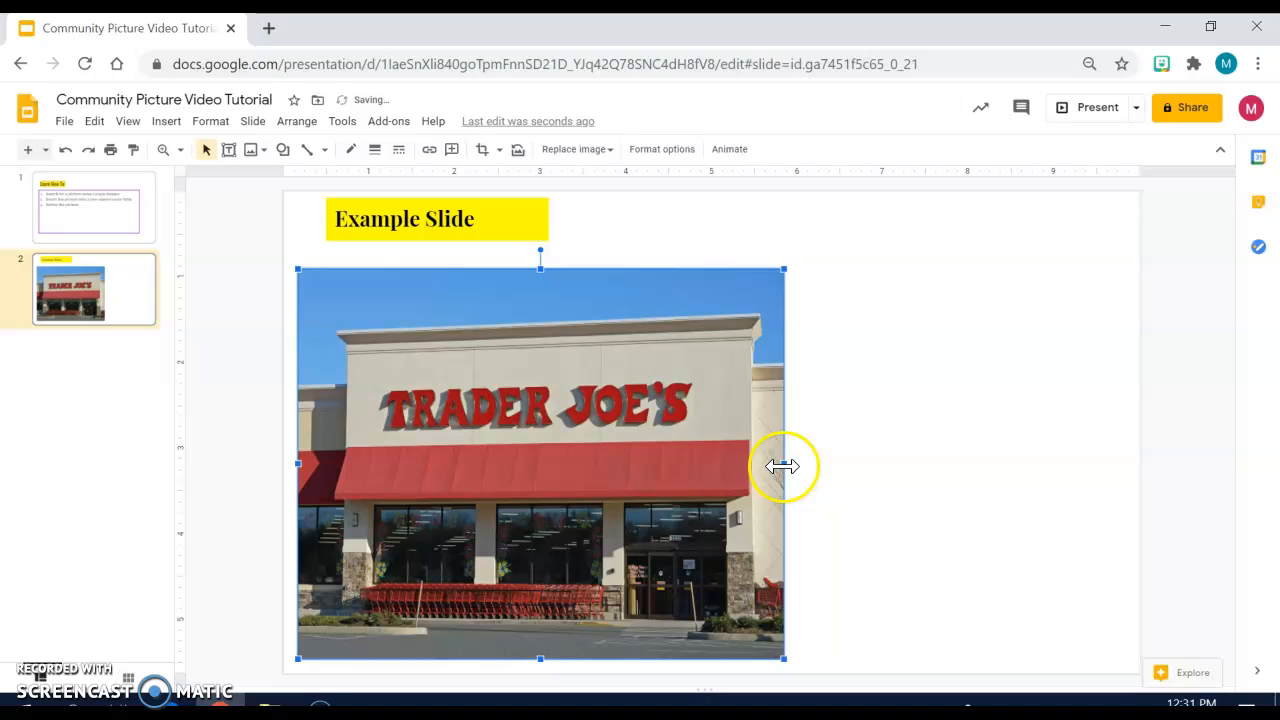
pyautogui.moveTo(783, 466); pyautogui.dragTo(820, 466)
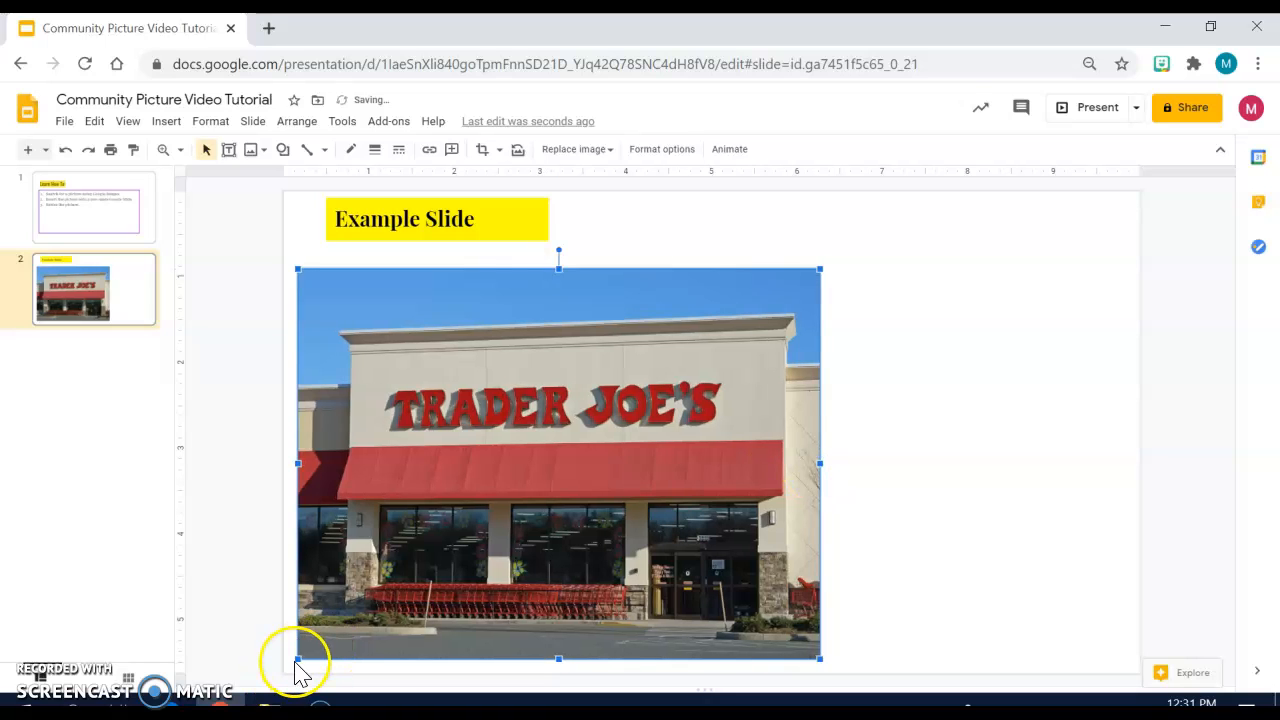
# Step: Shrink the storefront picture to about 3.5 inches wide, place it just below the Example Slide title, and deselect it
pyautogui.moveTo(297, 658); pyautogui.dragTo(569, 500)
pyautogui.moveTo(666, 392); pyautogui.dragTo(551, 392)
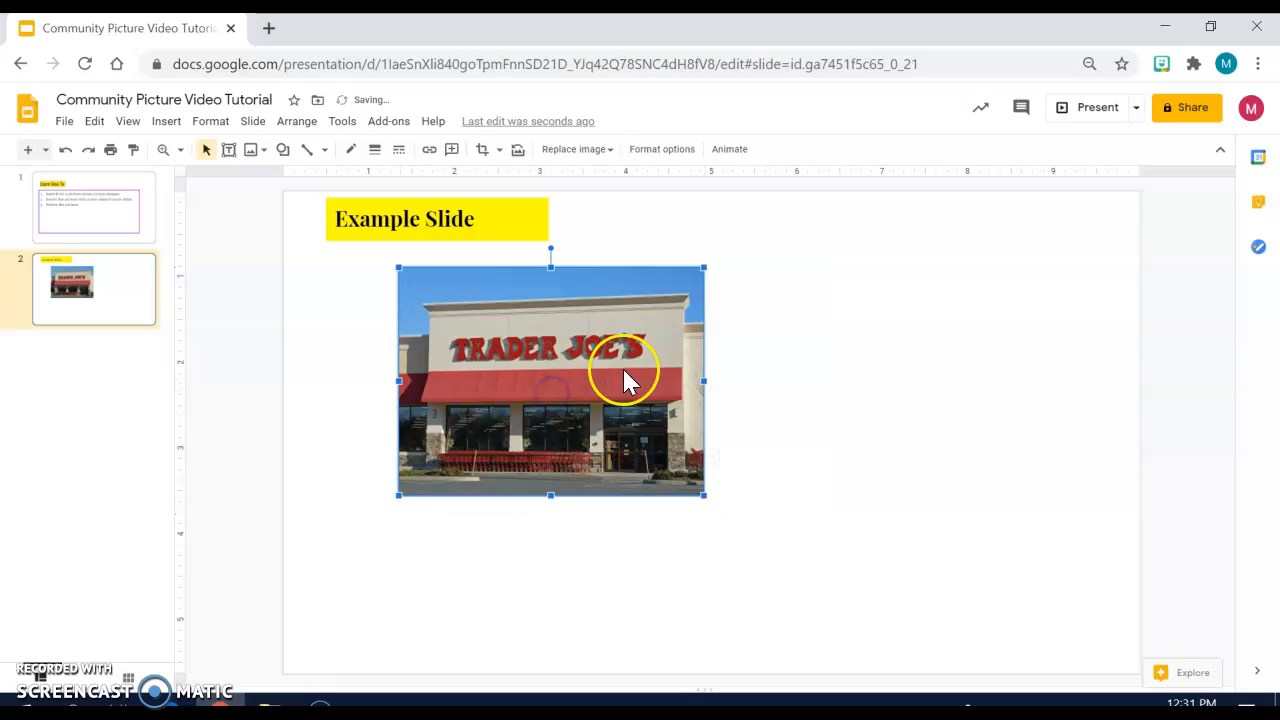
pyautogui.click(808, 335)
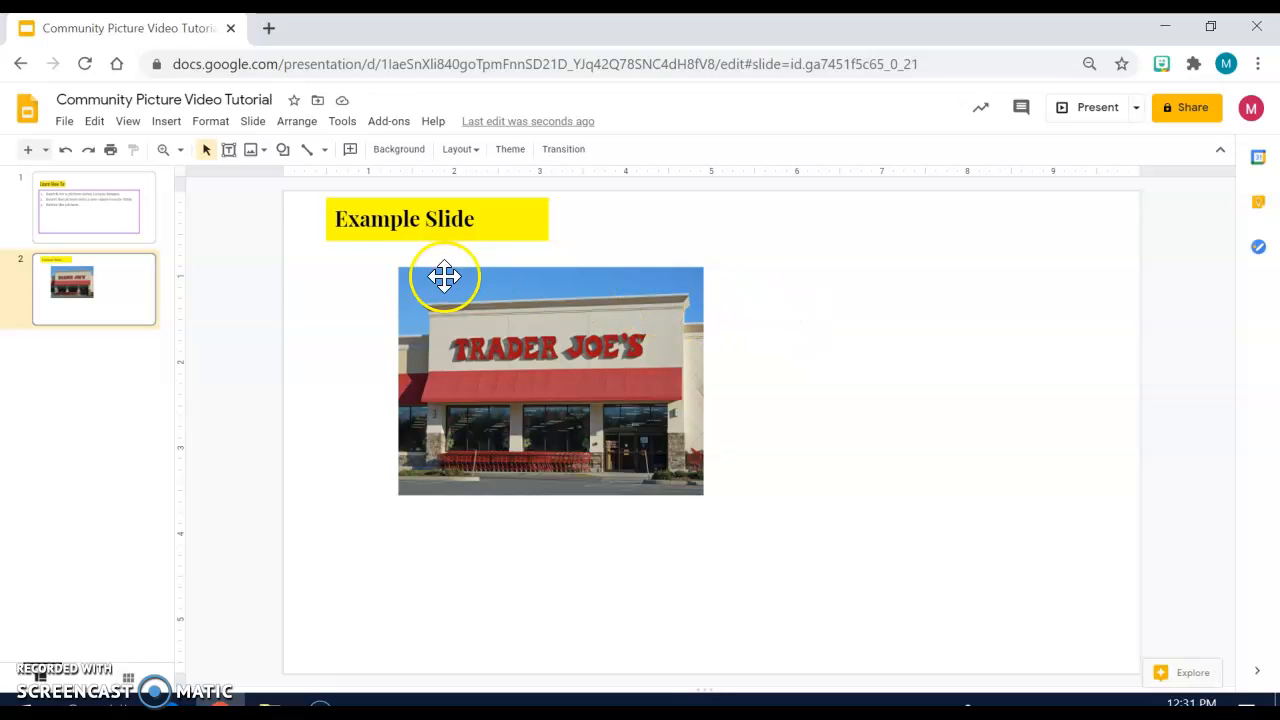
pyautogui.click(162, 133)
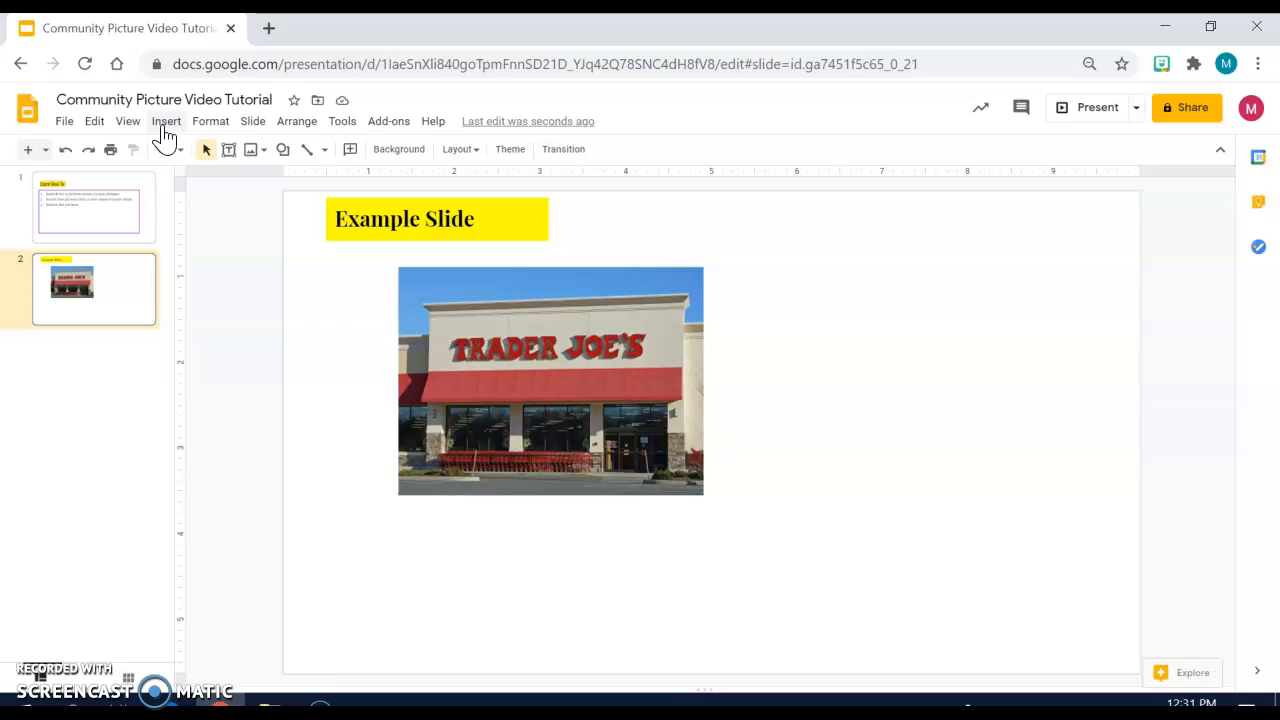
pyautogui.click(164, 133)
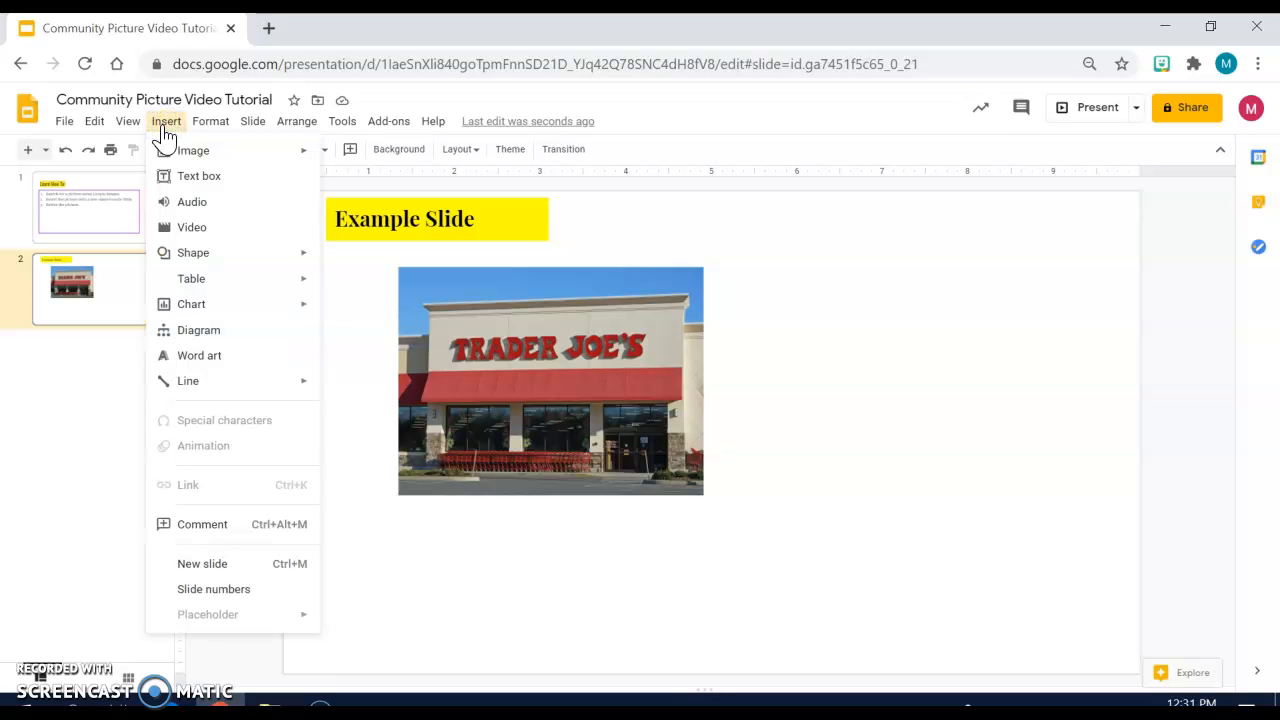
pyautogui.moveTo(190, 155)
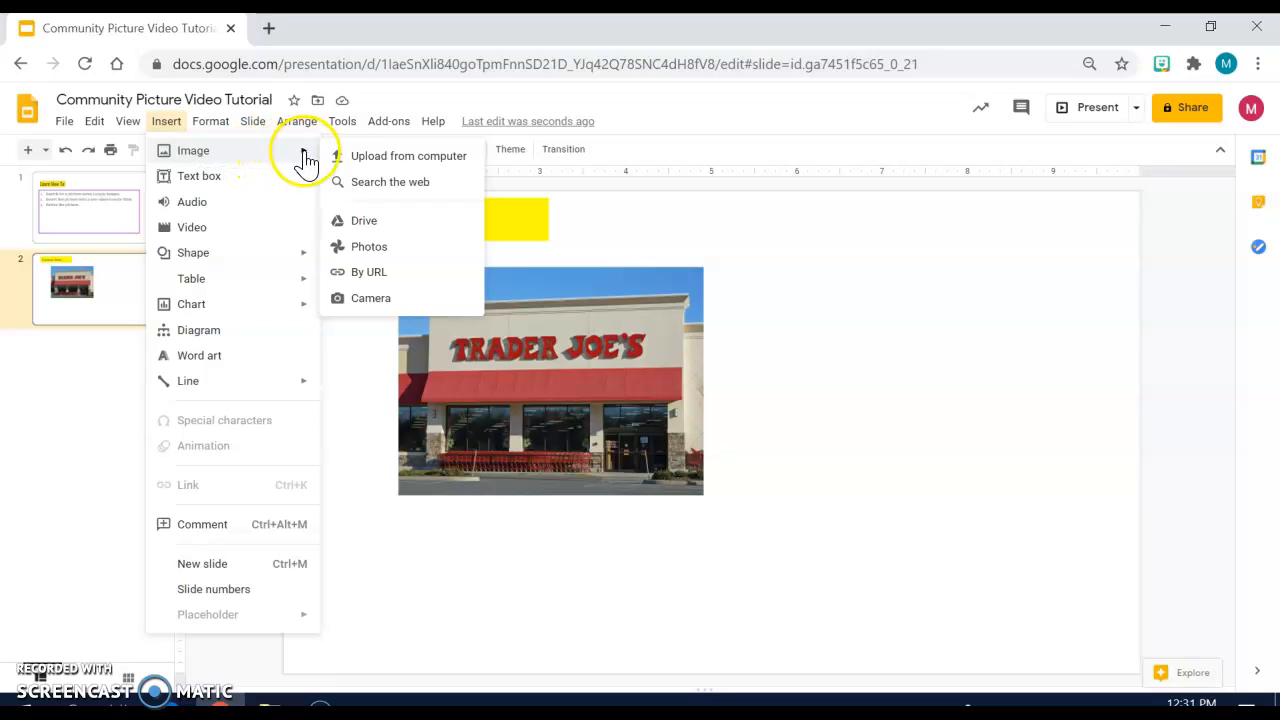
pyautogui.click(368, 190)
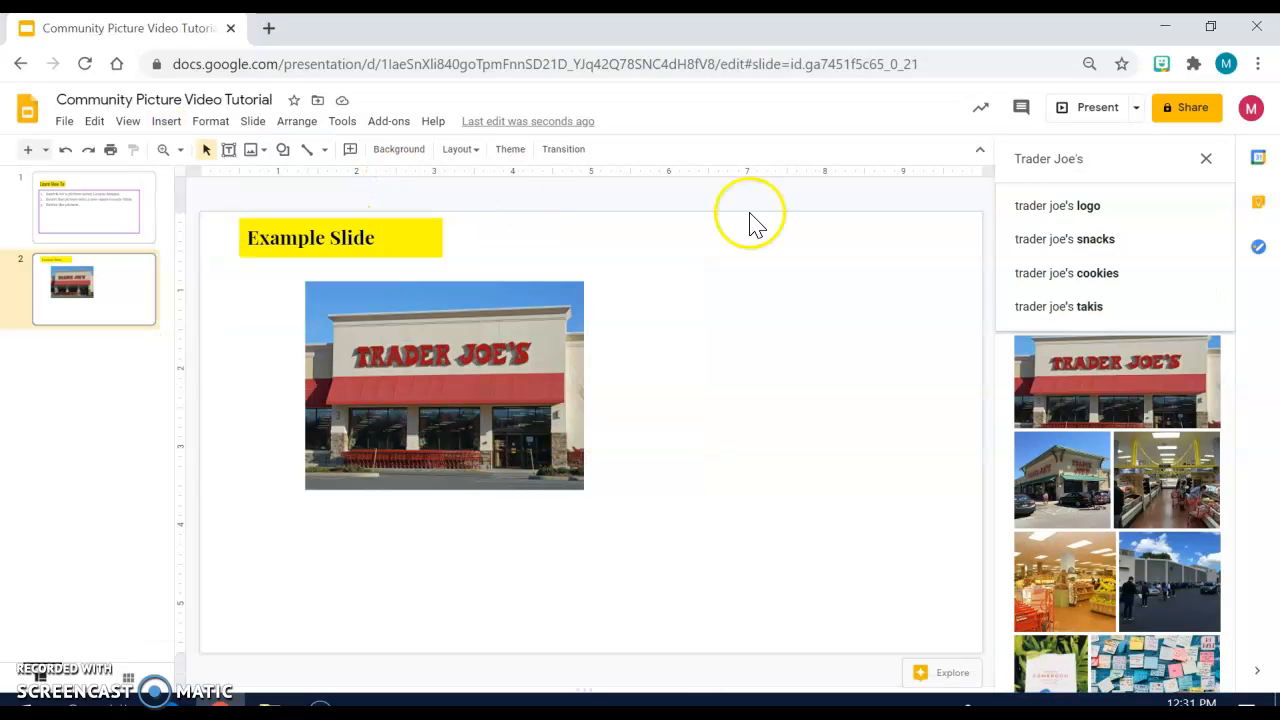
pyautogui.click(1206, 160)
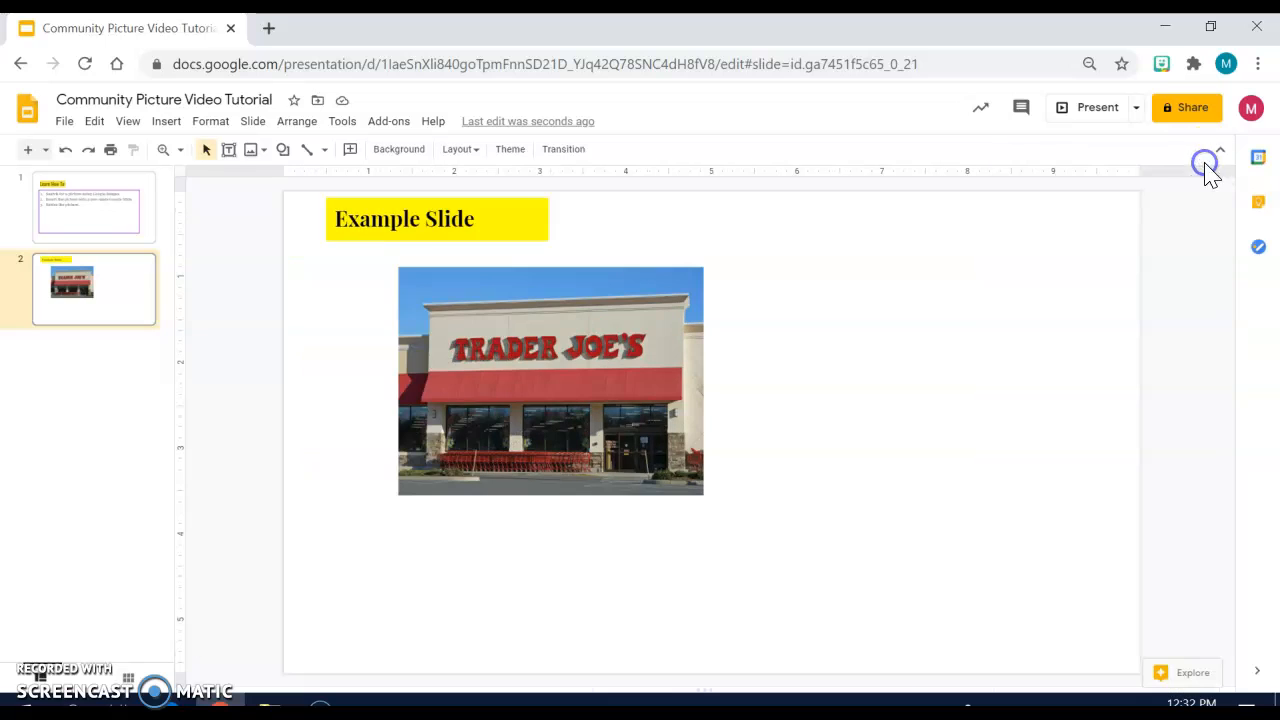
# Step: Start inserting another image from the web and replace the previous search term with "Walmart"
pyautogui.click(166, 121)
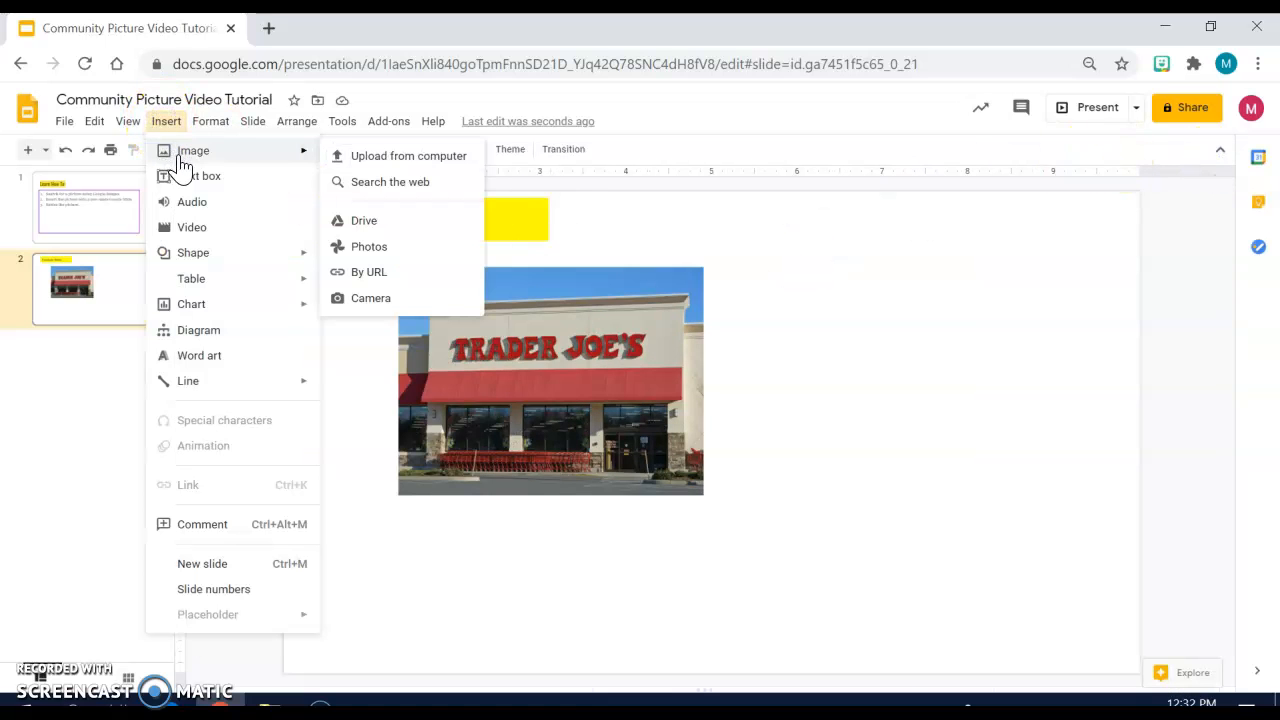
pyautogui.click(366, 182)
pyautogui.moveTo(1095, 160); pyautogui.dragTo(1008, 157)
pyautogui.press('BackSpace')
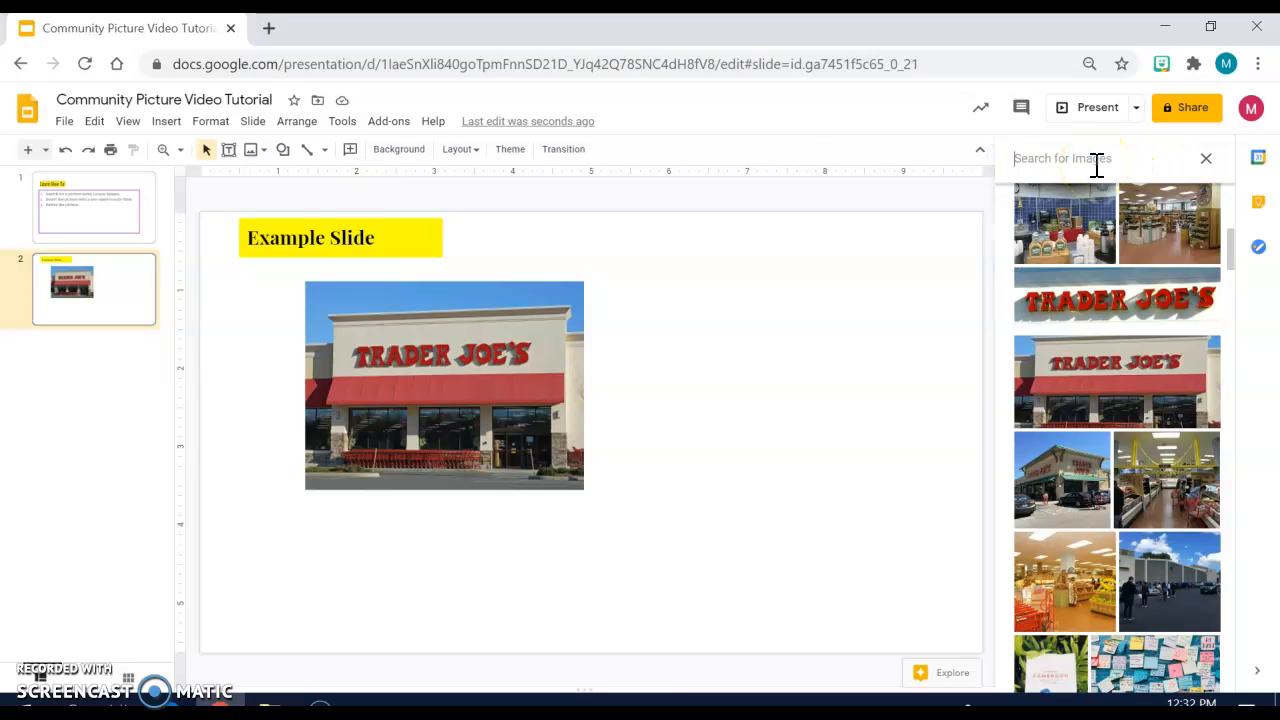
pyautogui.write('Walmart')
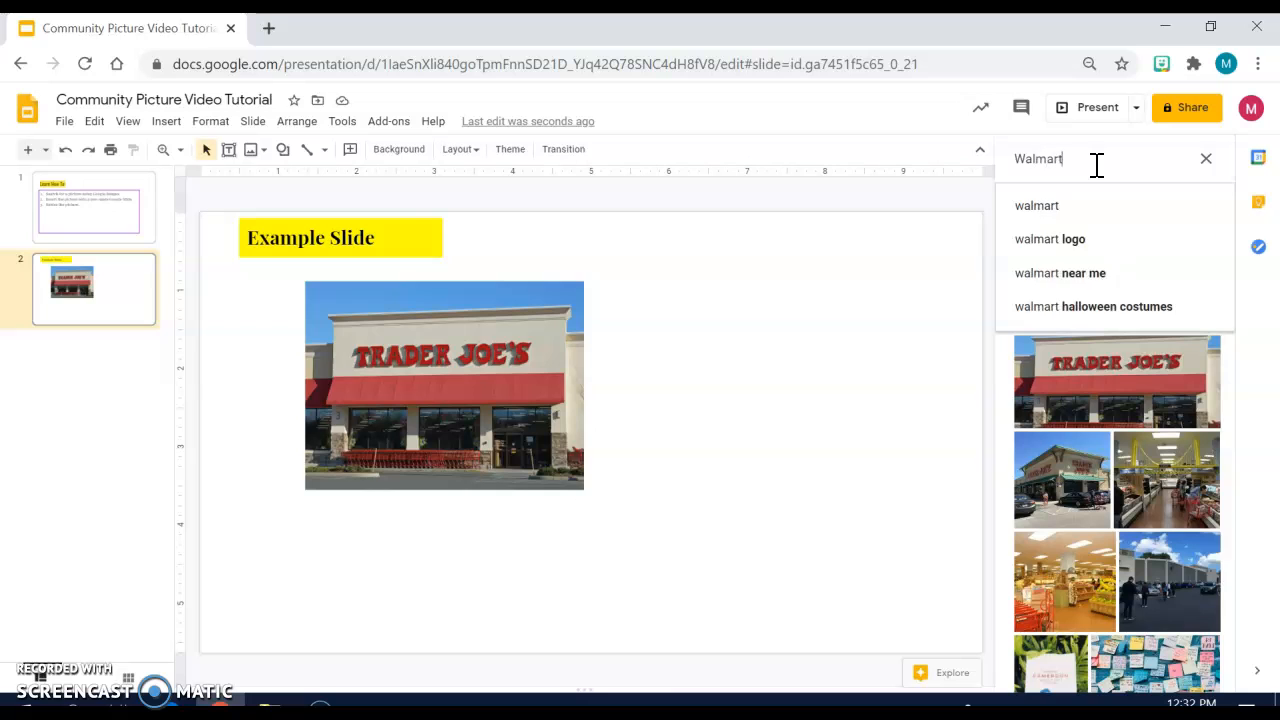
pyautogui.press('Return')
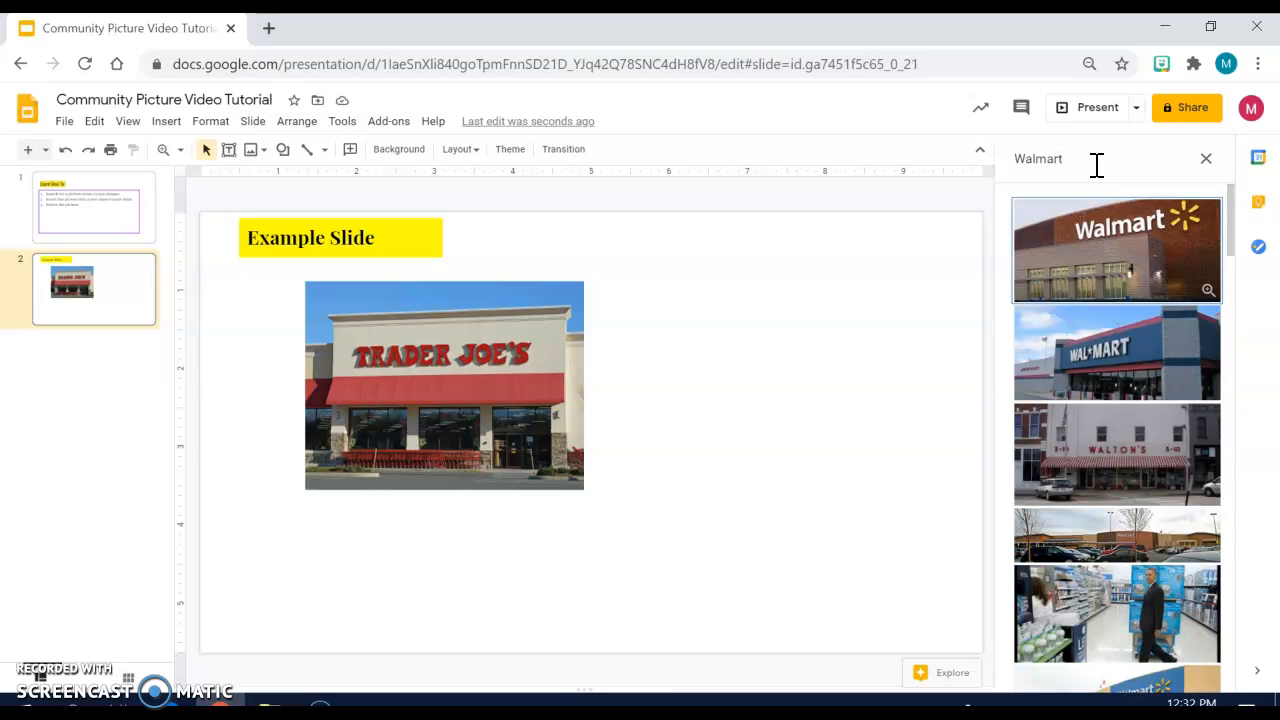
pyautogui.click(1090, 155)
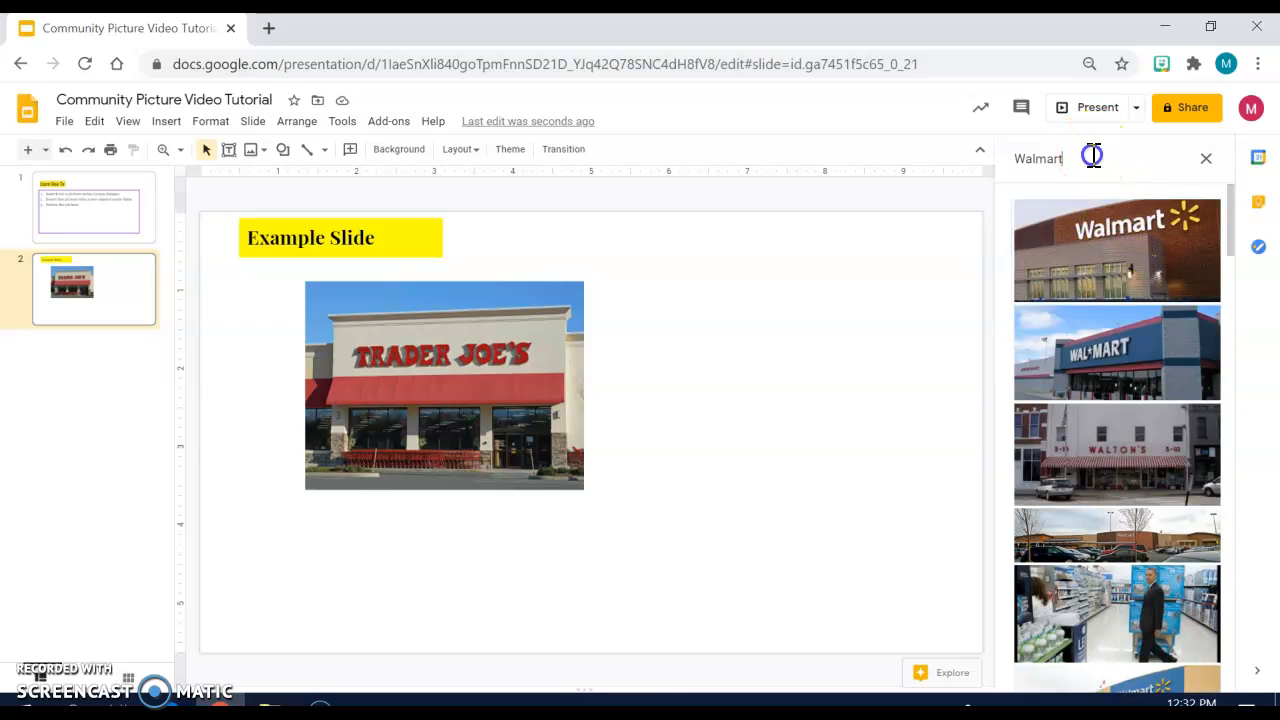
pyautogui.press('Return')
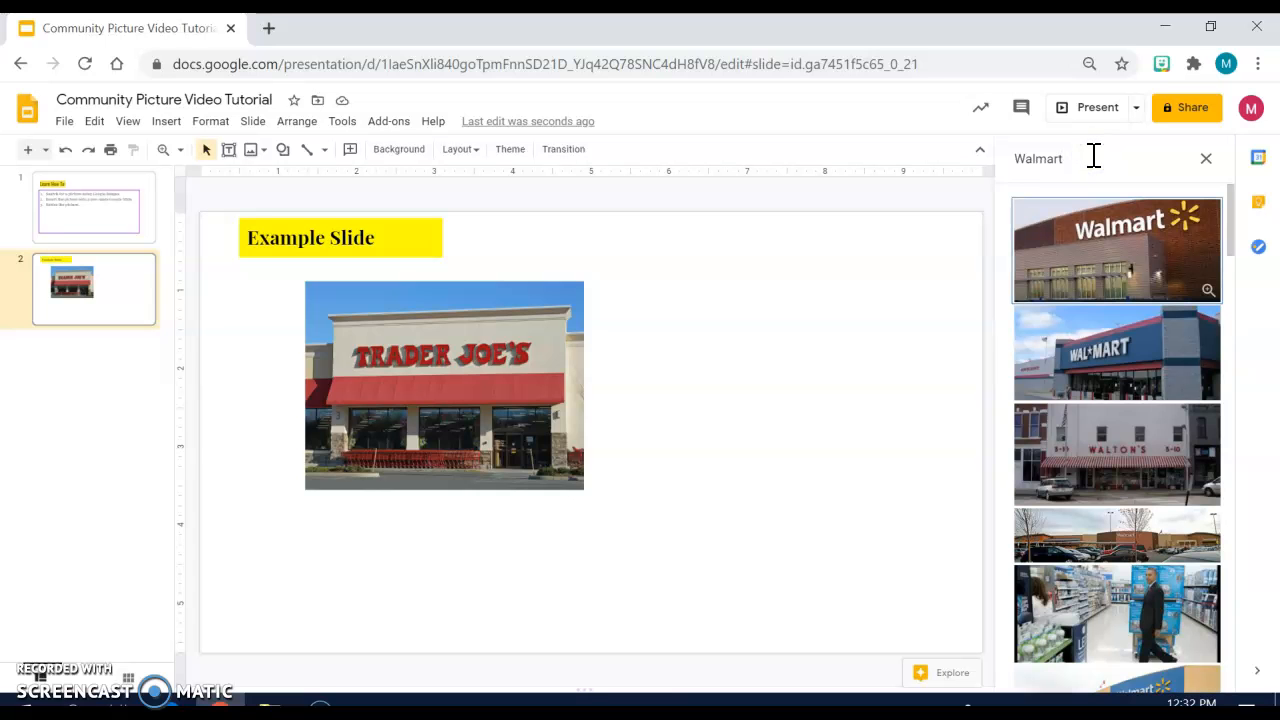
# Step: Select the close-up photo of the blue Walmart sign in the image results for insertion on the slide
pyautogui.scroll(-3, 1100, 305)
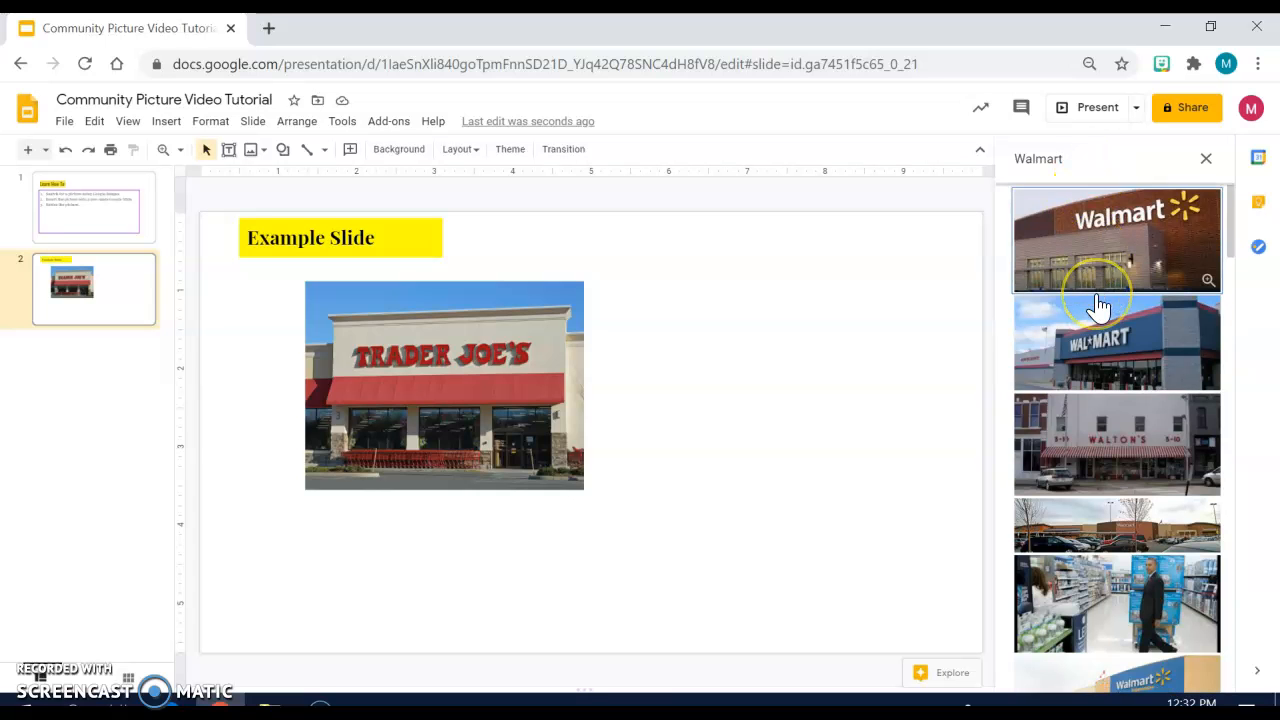
pyautogui.scroll(-1, 1100, 305)
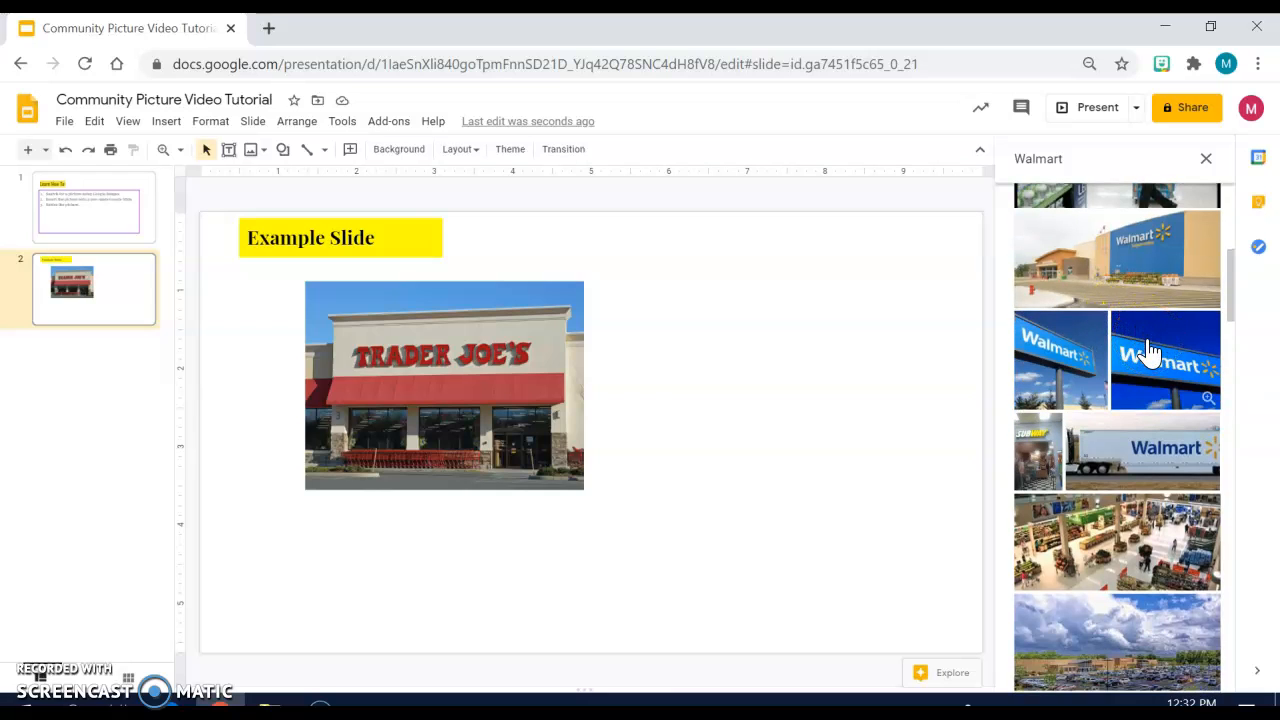
pyautogui.click(1150, 350)
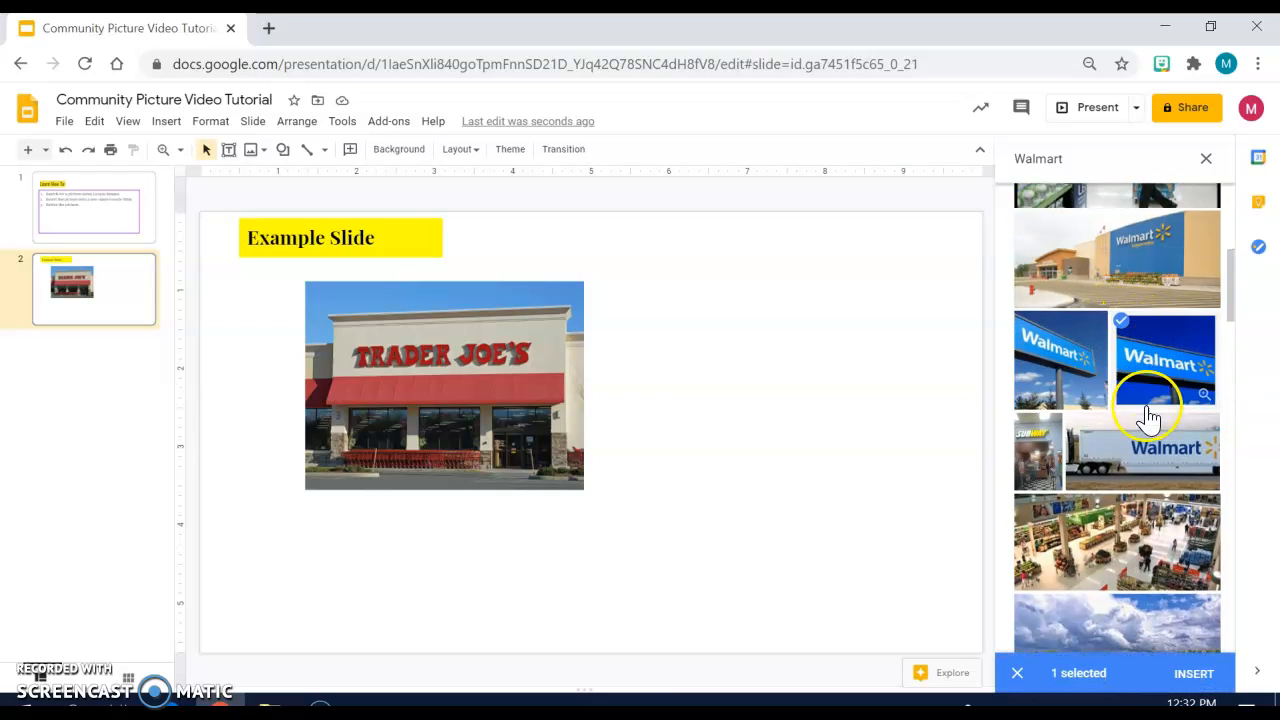